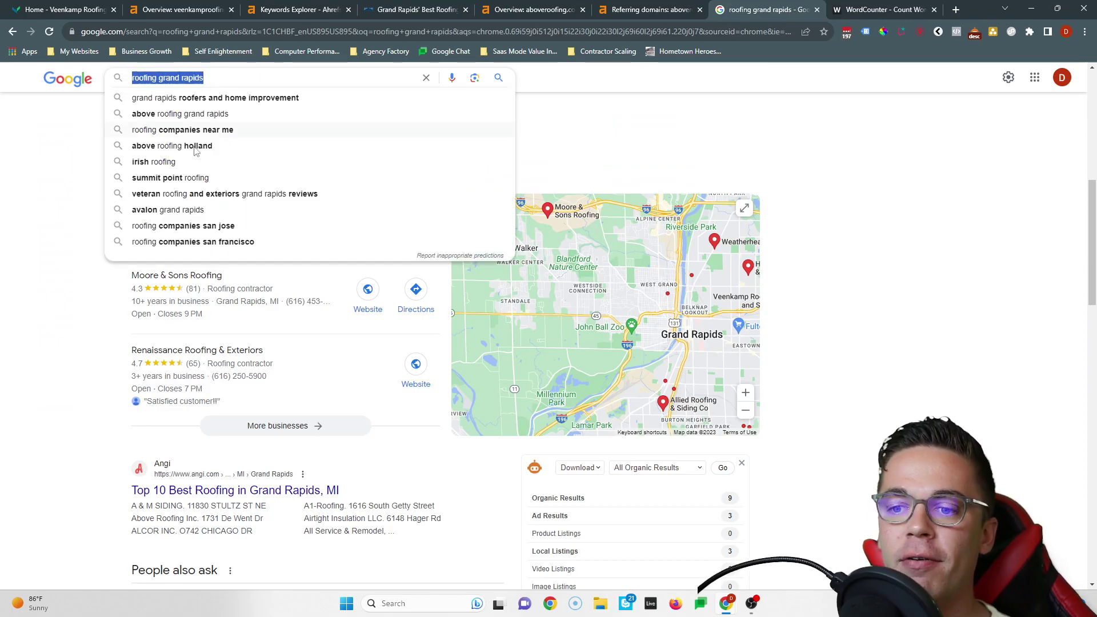
Look through the organic Google results for roofing grand rapids.
scroll(267, 318, up, 2)
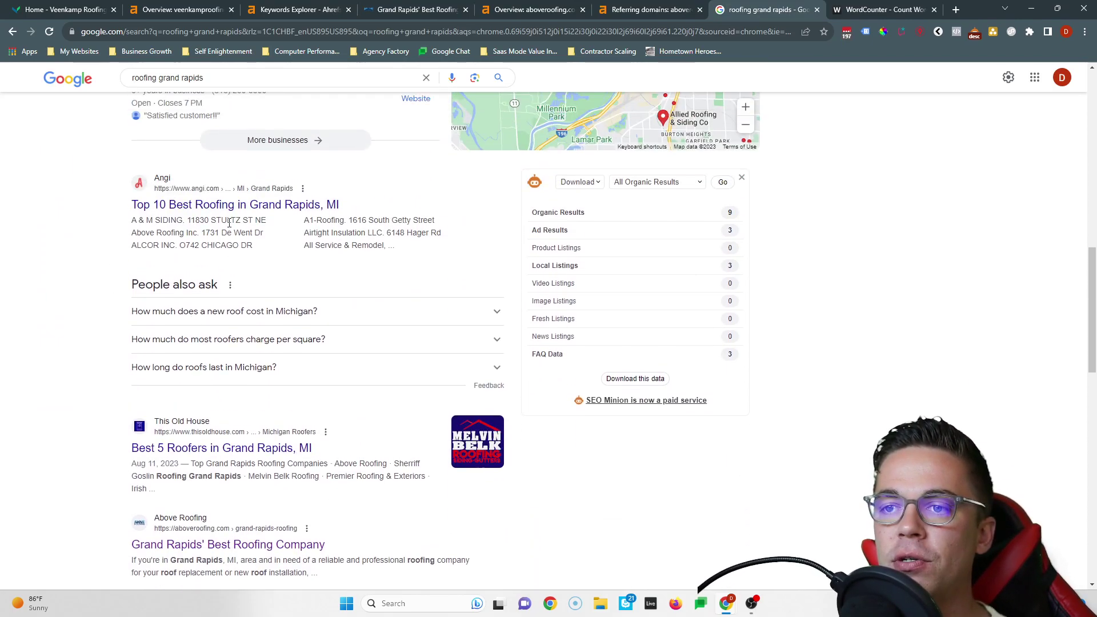
scroll(169, 377, down, 2)
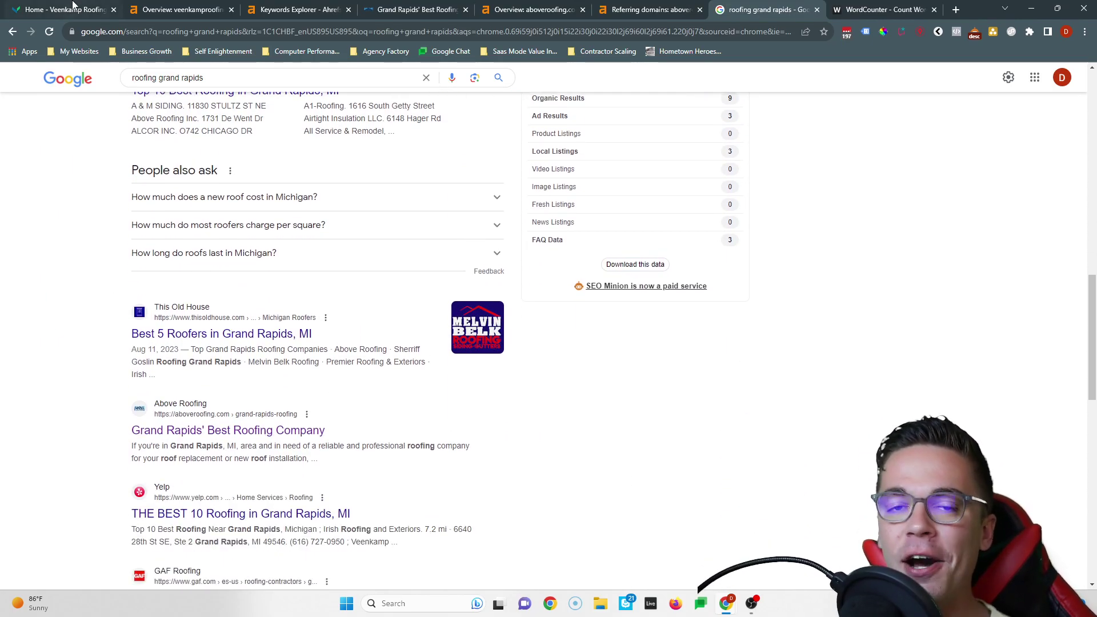
Examine the Veenkamp Roofing & Siding homepage from its hero banner to the footer, including its headings and service text.
click(73, 4)
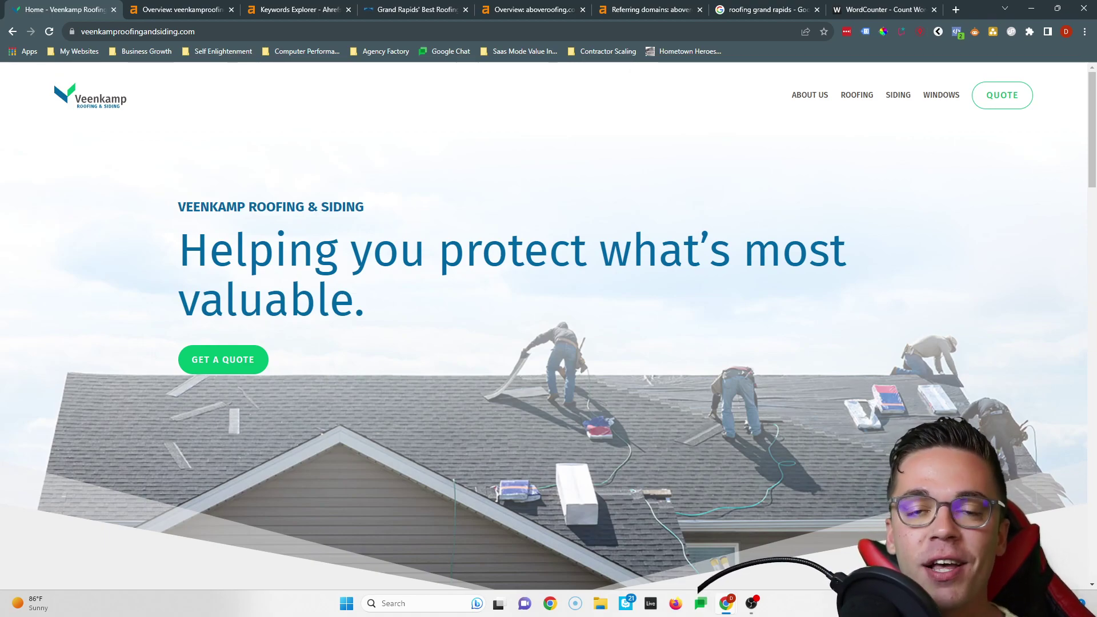
key(alt+Tab)
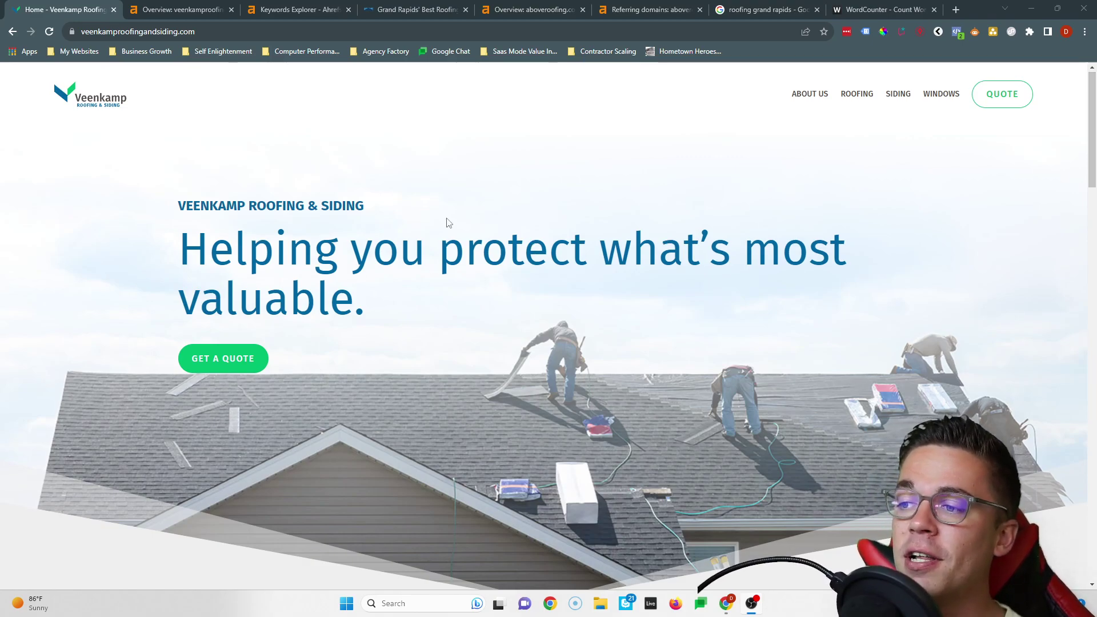
scroll(448, 217, down, 15)
scroll(417, 262, down, 5)
scroll(417, 275, down, 4)
scroll(416, 275, up, 5)
scroll(416, 276, up, 10)
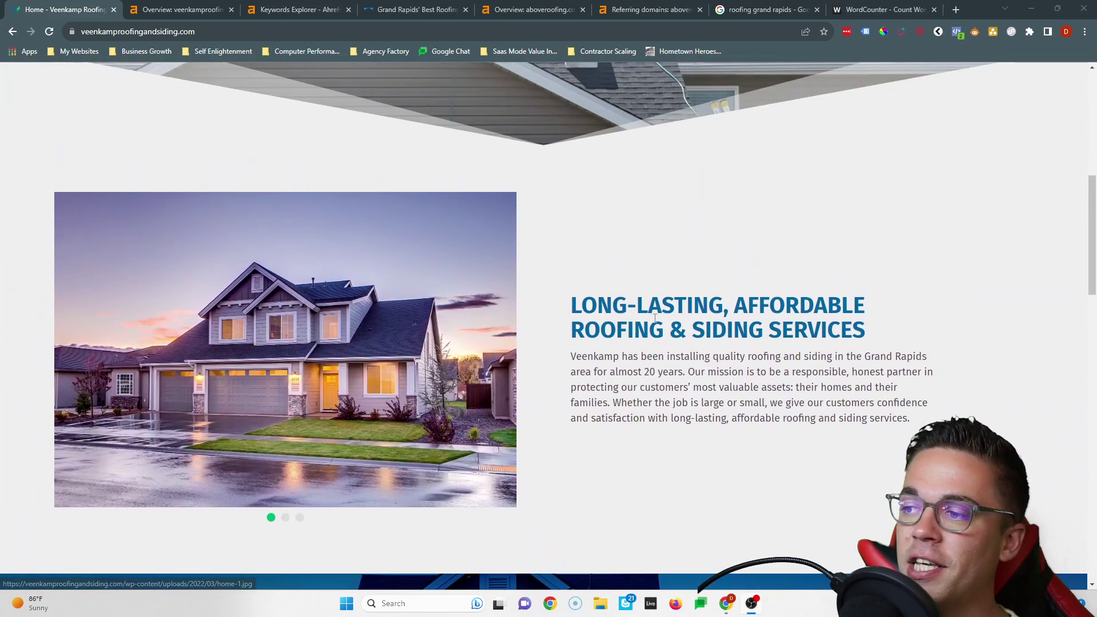
drag(656, 318, 804, 324)
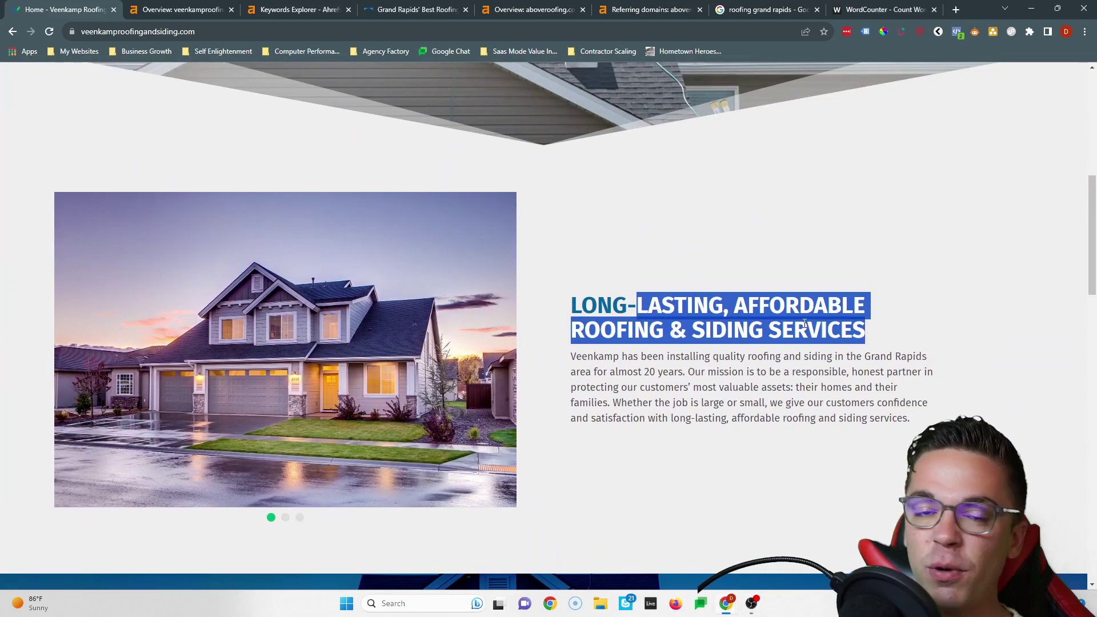
scroll(763, 320, up, 8)
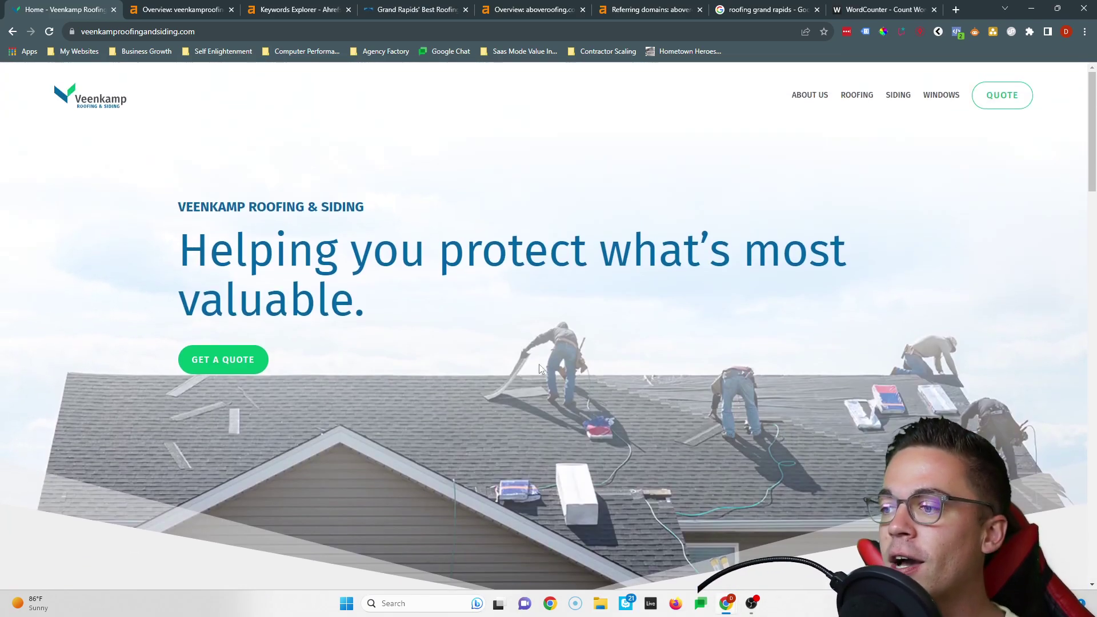
scroll(592, 363, down, 20)
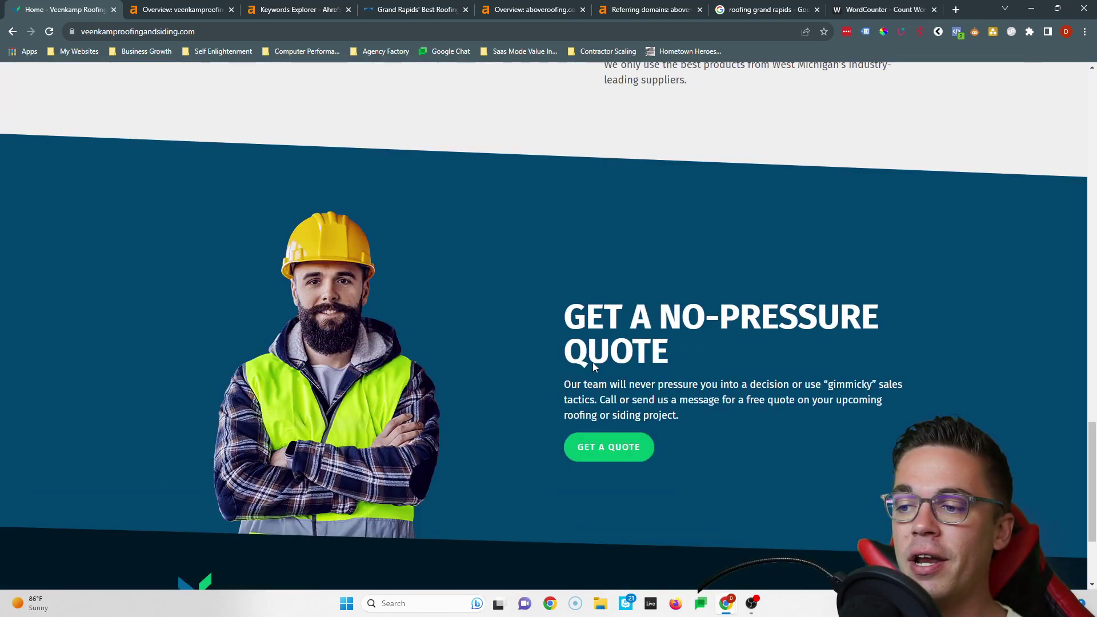
scroll(592, 362, down, 3)
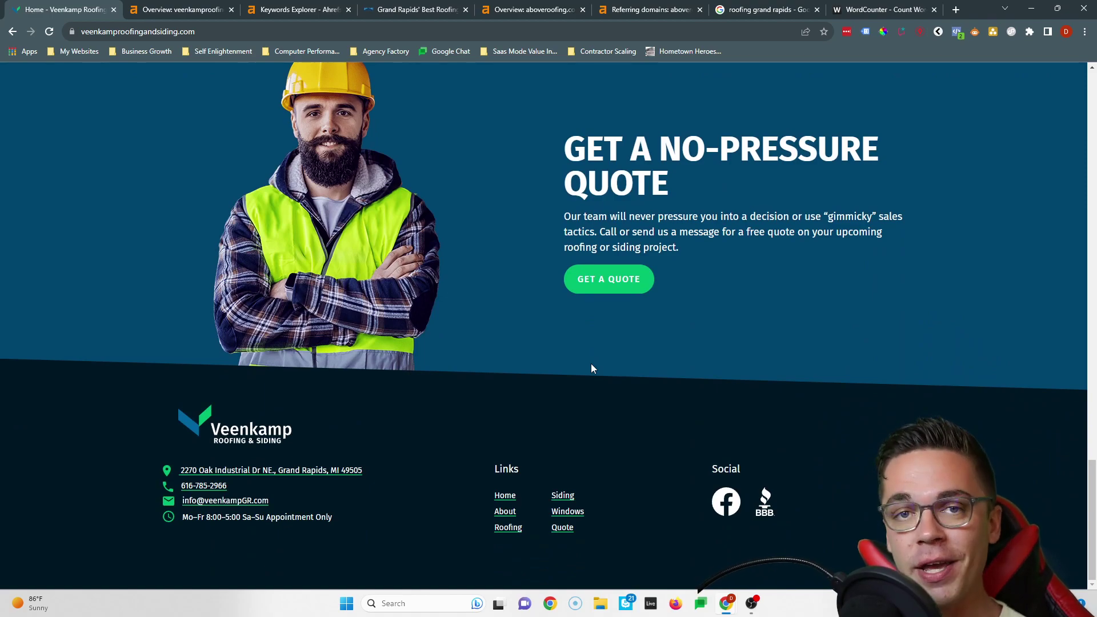
scroll(592, 346, up, 7)
drag(732, 260, 619, 273)
scroll(619, 273, up, 2)
Copy all text of the Veenkamp homepage and paste it into WordCounter to check its word count.
click(411, 281)
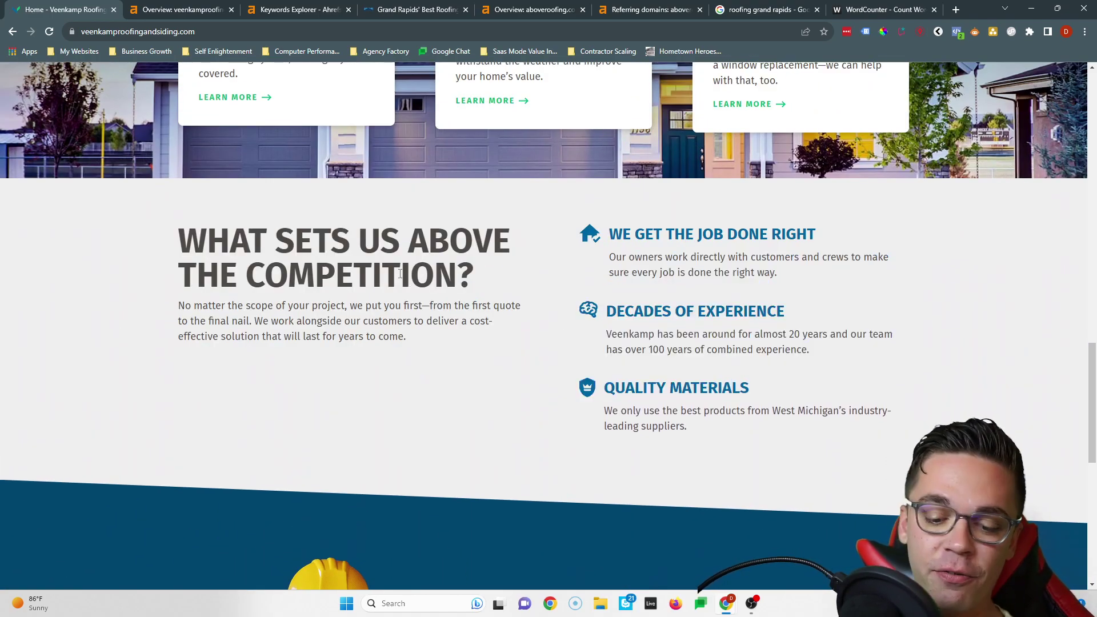
key(ctrl+a)
key(ctrl+c)
click(877, 9)
key(ctrl+a)
key(ctrl+v)
scroll(460, 319, up, 6)
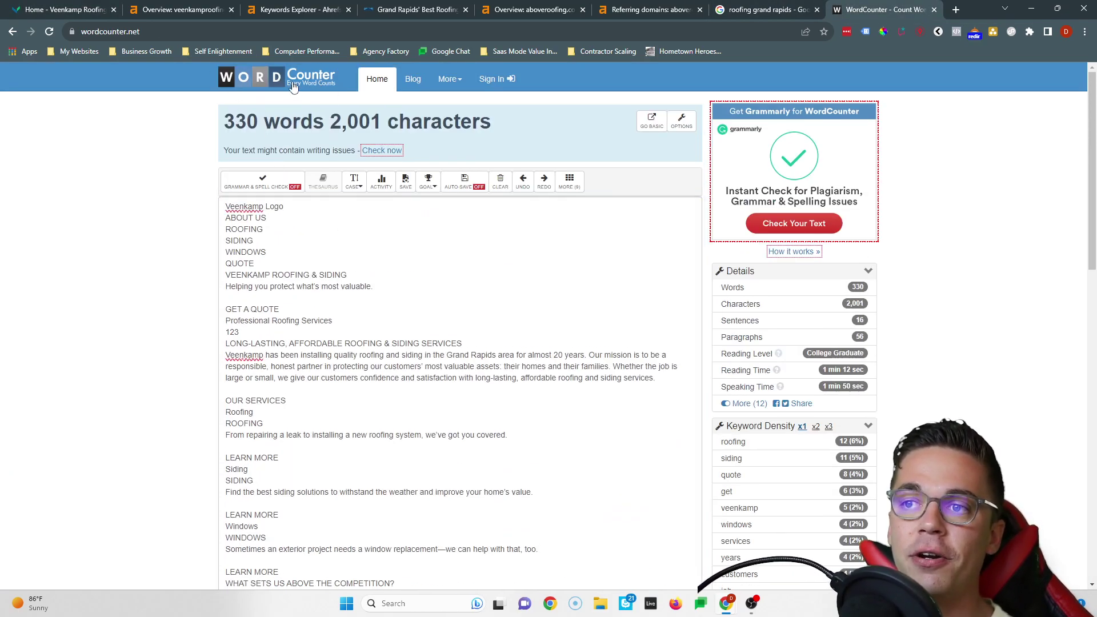
Replace the WordCounter text with all text from Above Roofing's Grand Rapids page to check its word count.
click(416, 8)
key(ctrl+a)
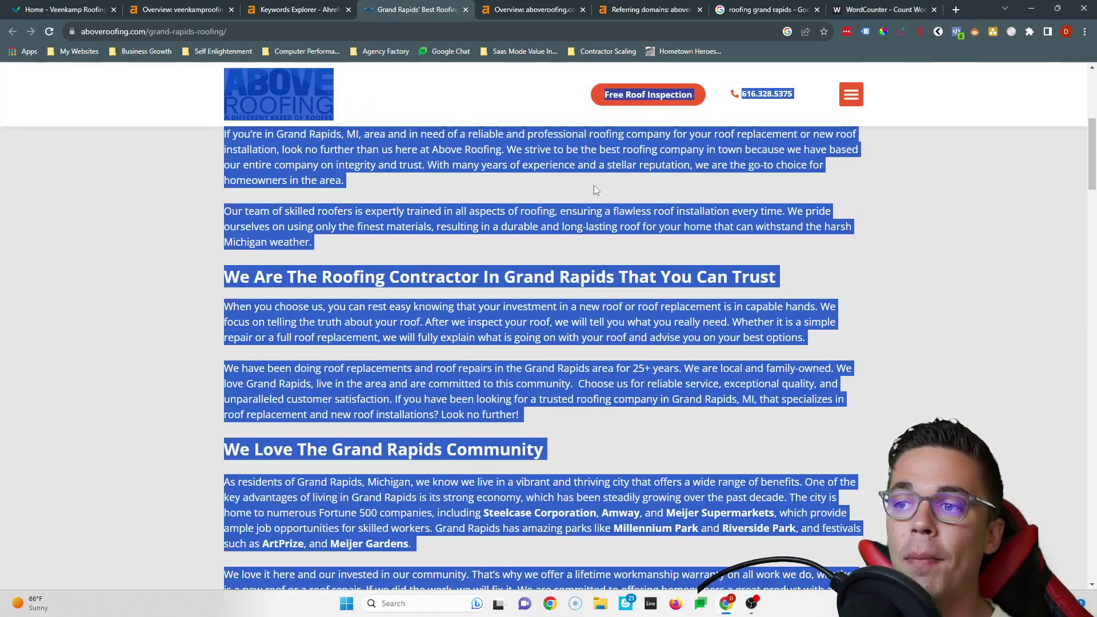
key(ctrl+c)
click(877, 9)
key(ctrl+a)
key(ctrl+v)
scroll(387, 276, up, 15)
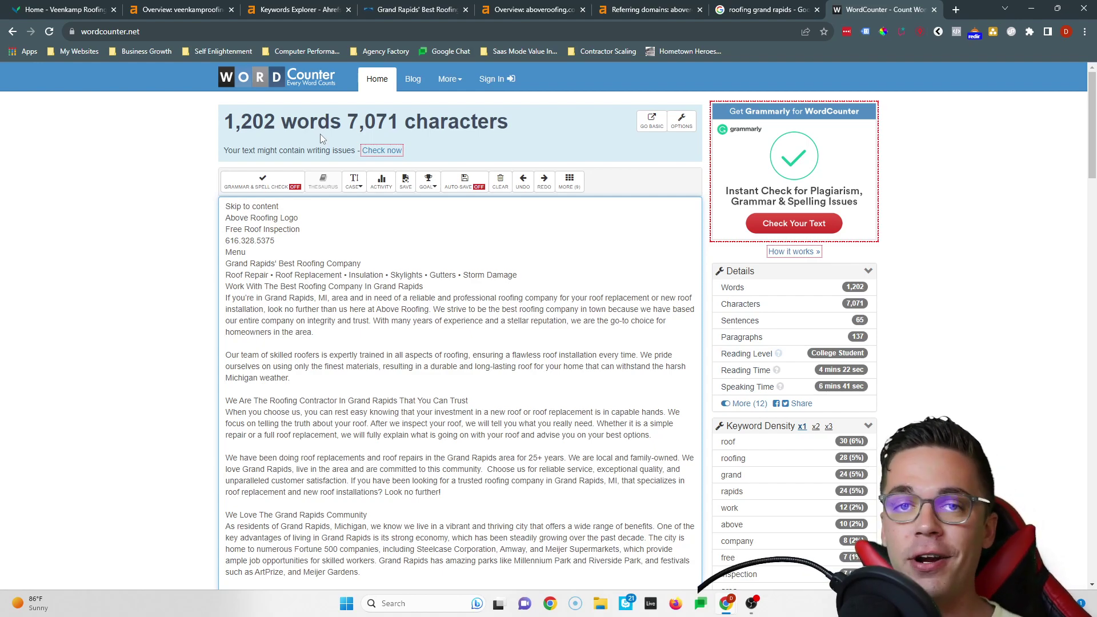
Examine search volumes for roofing companies grand rapids, roofing grand rapids and roofers grand rapids mi in Ahrefs Keywords Explorer.
click(300, 8)
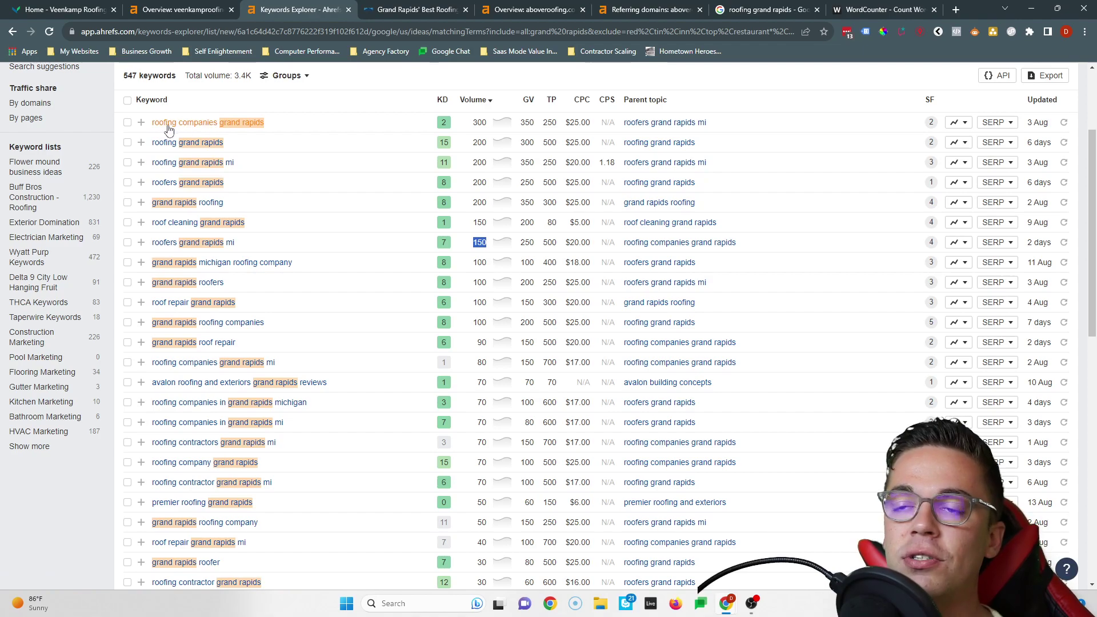
drag(149, 123, 275, 131)
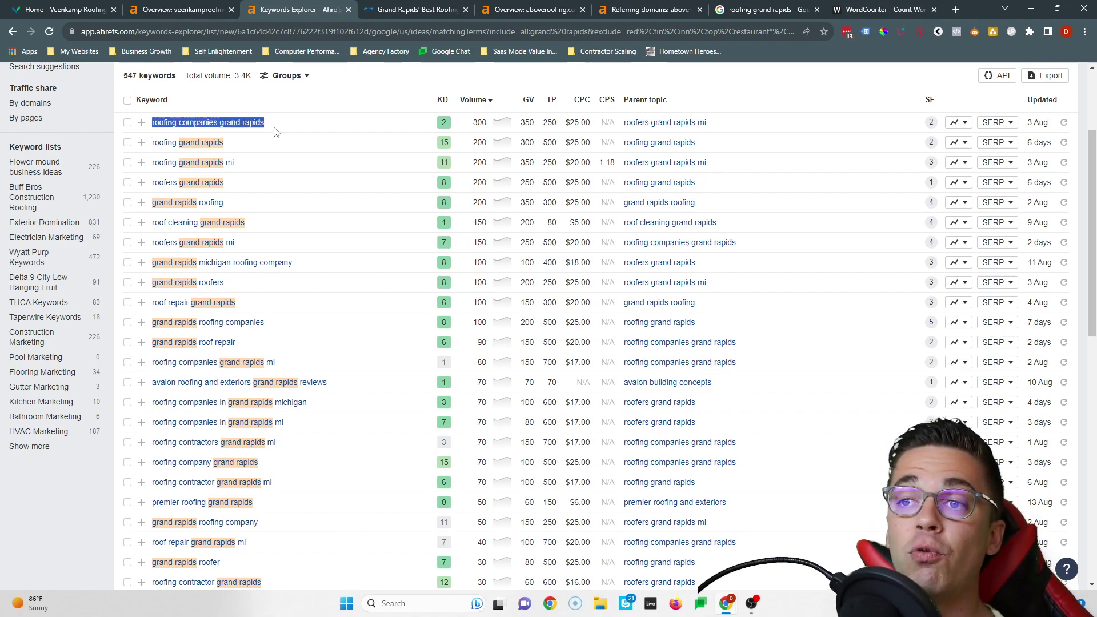
double_click(480, 122)
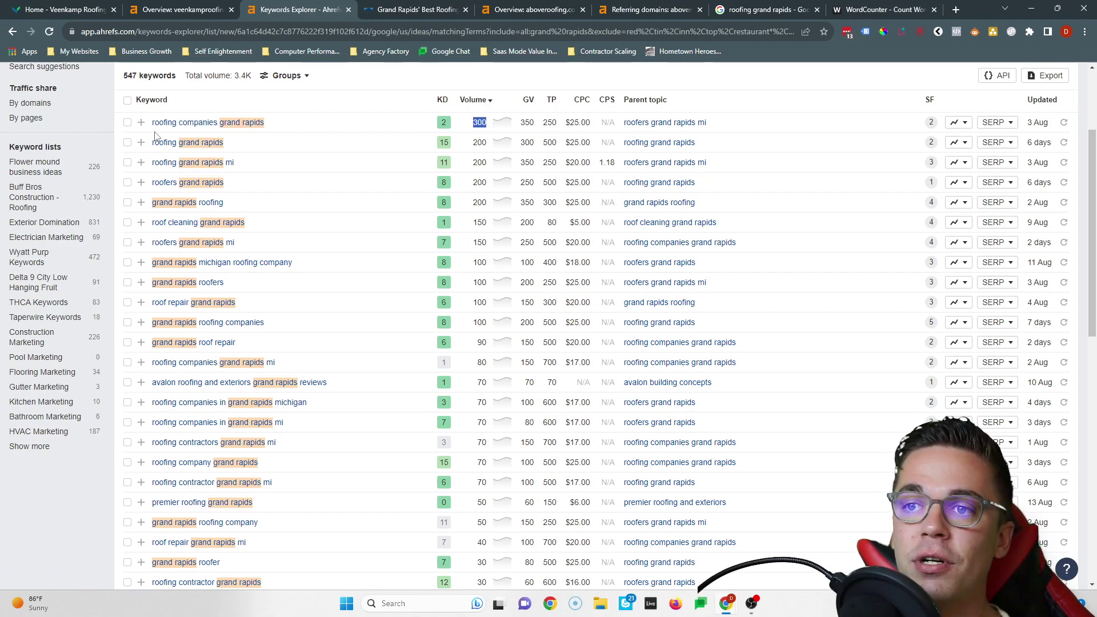
drag(152, 144, 266, 147)
double_click(480, 142)
drag(152, 243, 236, 243)
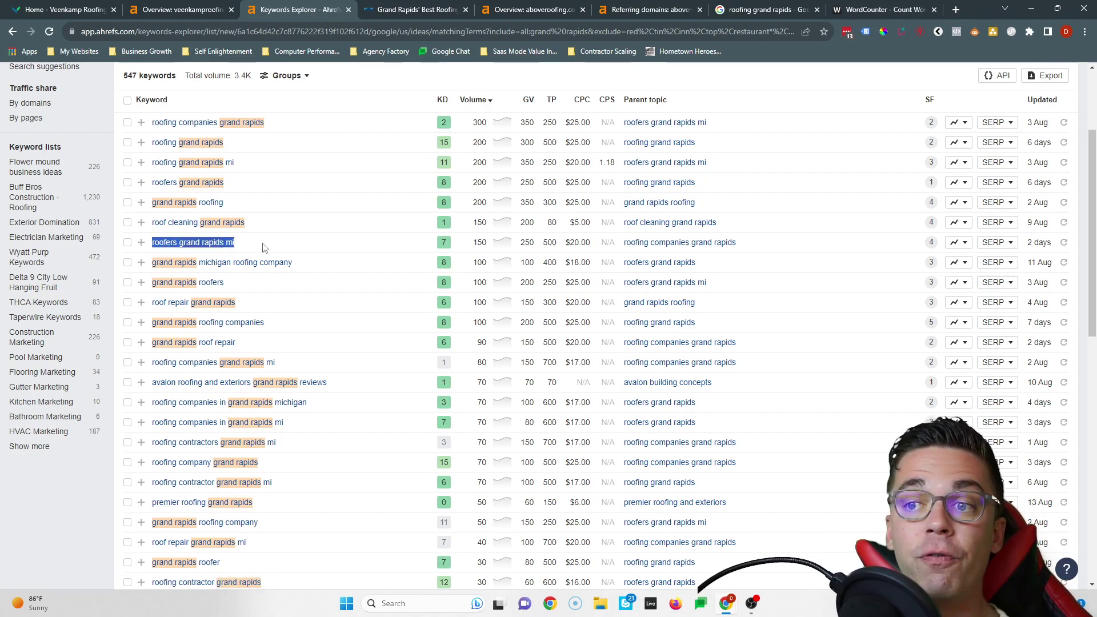
double_click(479, 242)
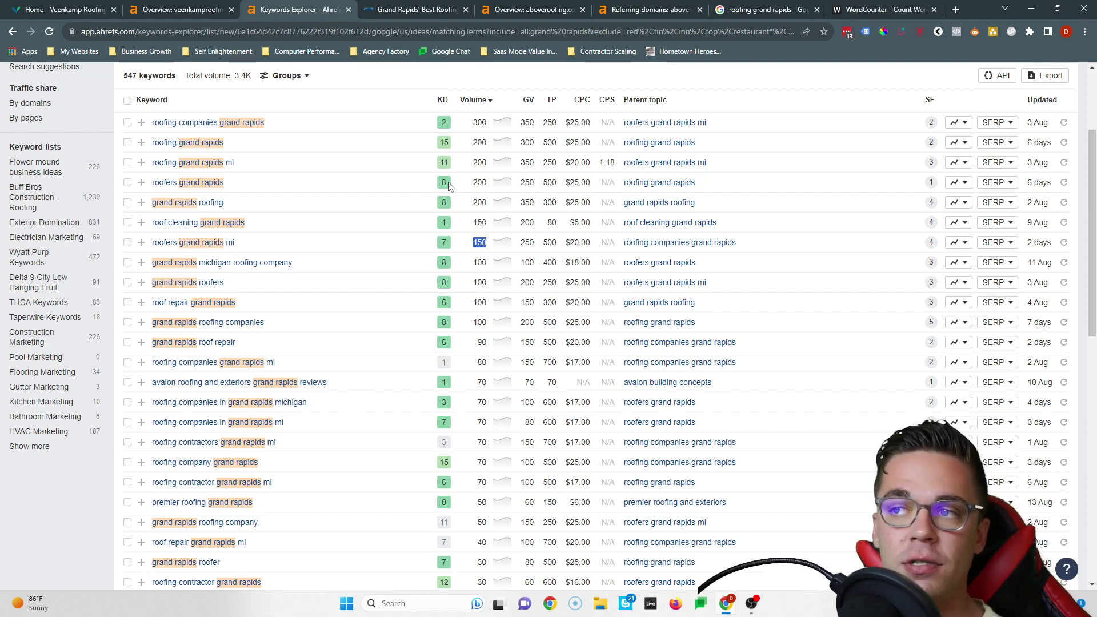
double_click(477, 124)
double_click(478, 143)
double_click(480, 243)
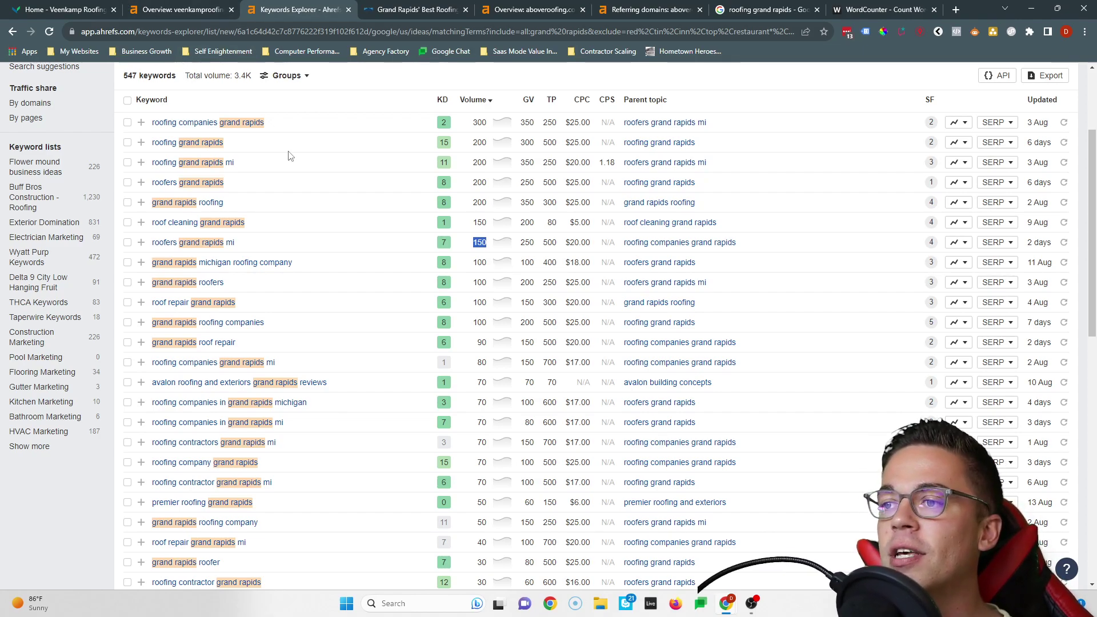
Copy the keyword roofing grand rapids from the list and search for it within the Veenkamp homepage.
scroll(290, 171, down, 8)
scroll(277, 214, up, 11)
drag(155, 296, 260, 292)
key(ctrl+c)
key(ctrl+1)
key(ctrl+f)
key(ctrl+v)
scroll(722, 148, up, 7)
key(ctrl+a)
scroll(769, 72, up, 5)
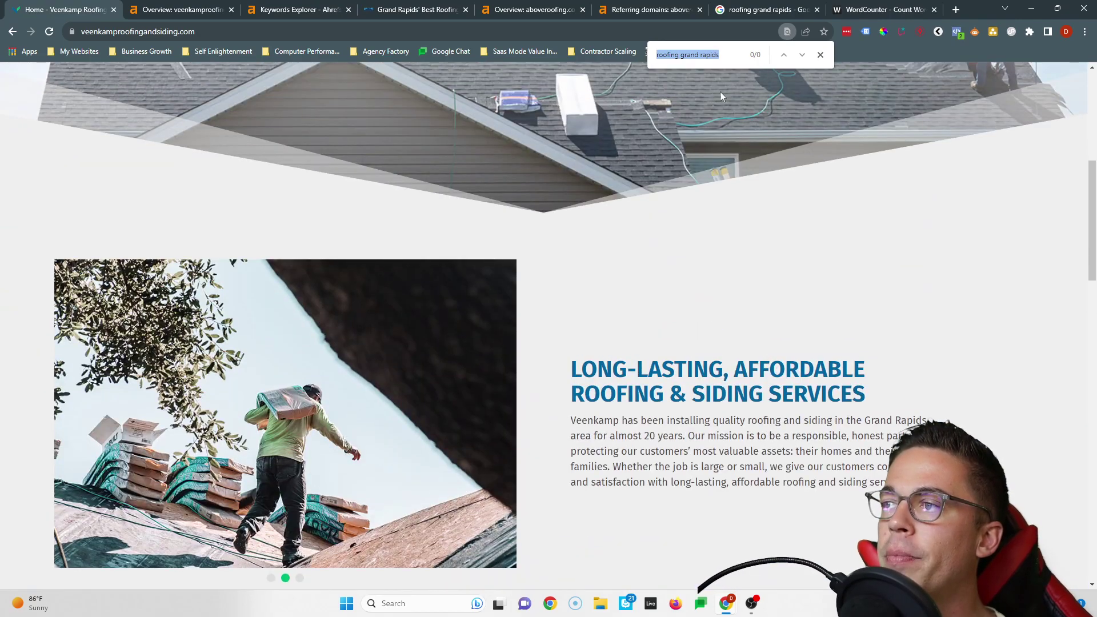
scroll(419, 336, down, 6)
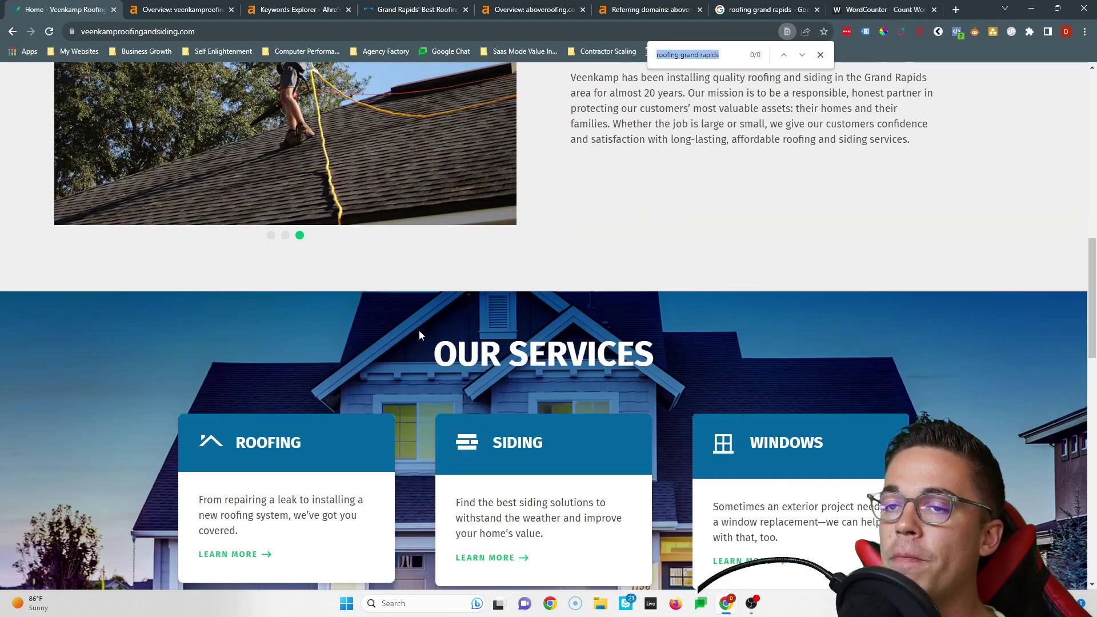
scroll(393, 338, up, 15)
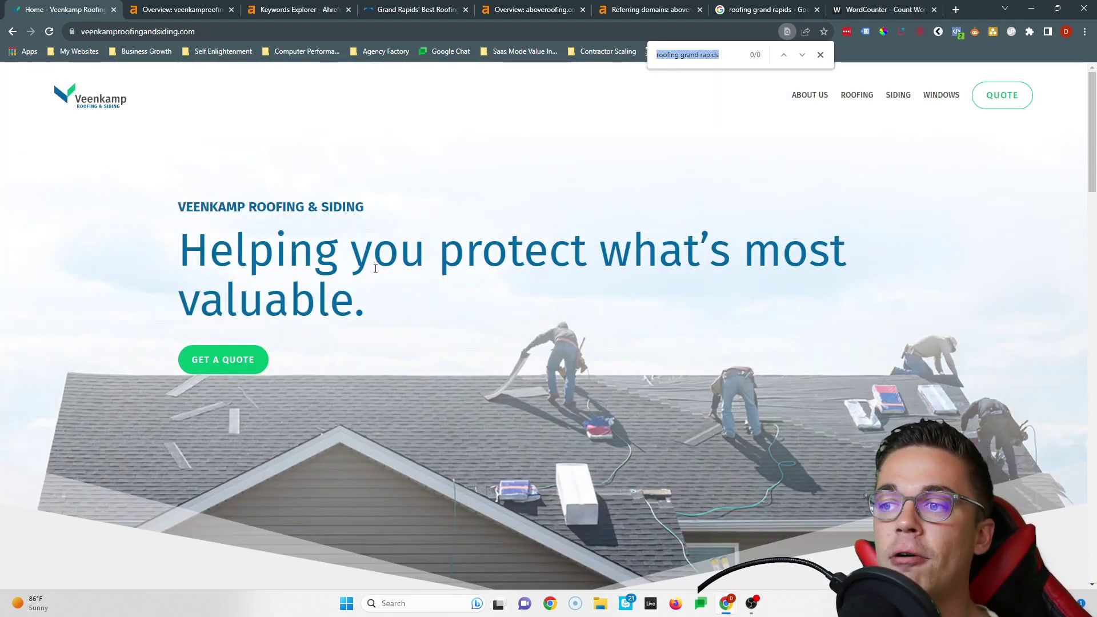
Try saving the Veenkamp logo image under the file name exteriors grand rapids.
right_click(112, 101)
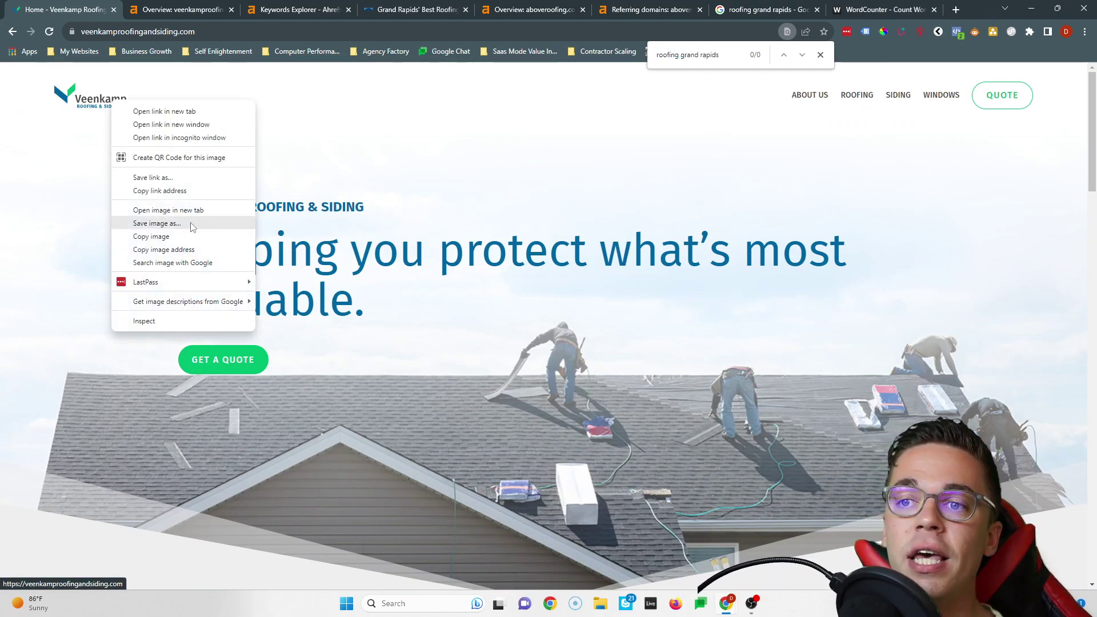
click(171, 223)
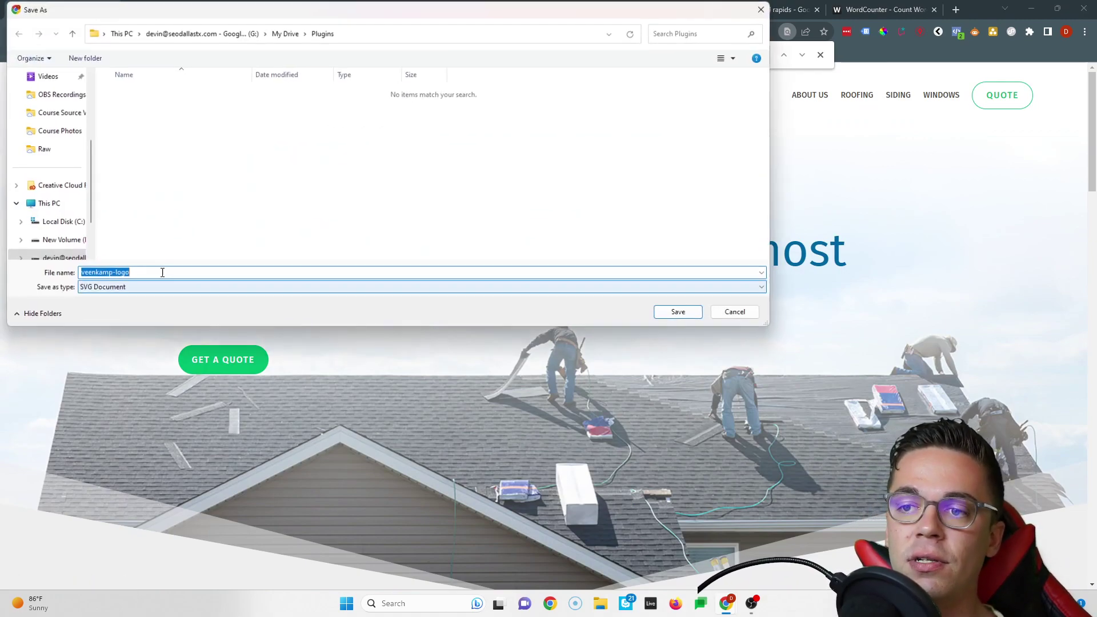
key(ctrl+v)
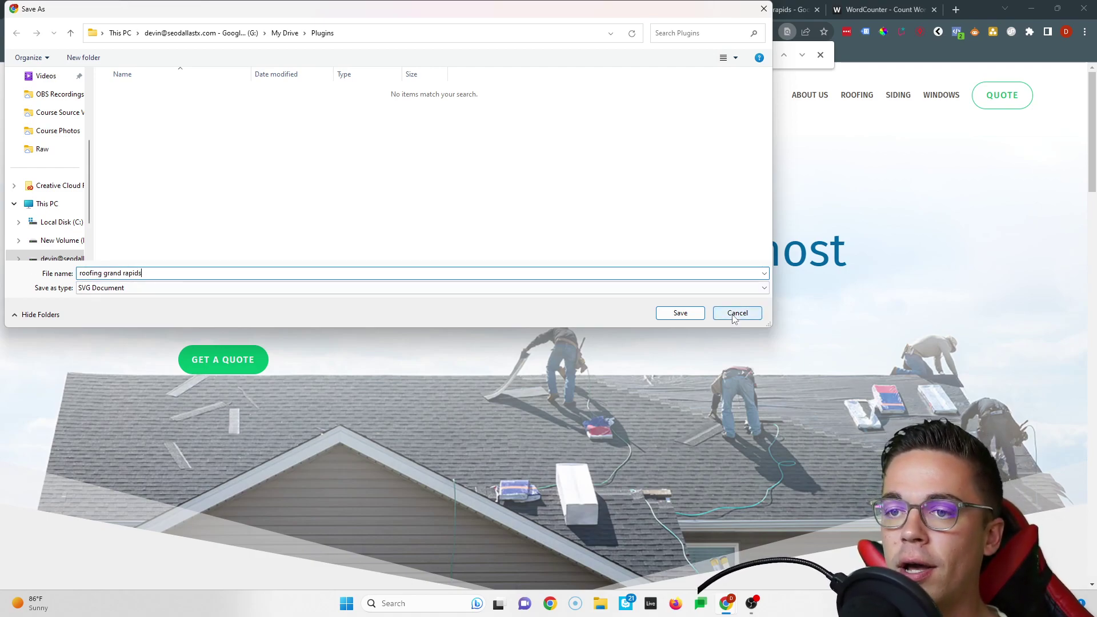
double_click(90, 273)
text(exteriors)
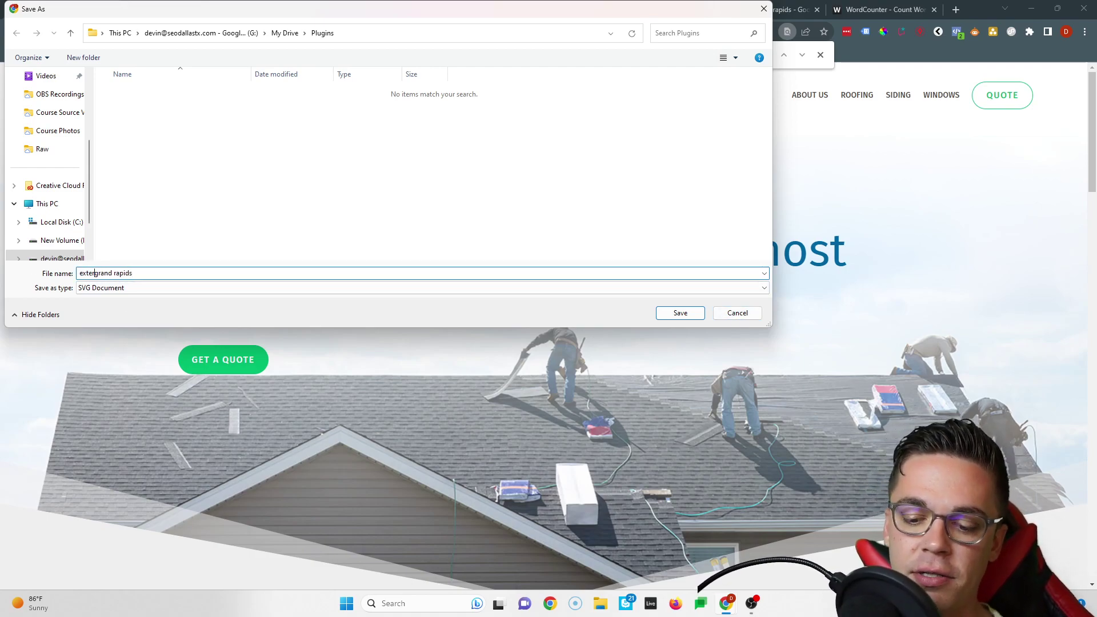
click(680, 313)
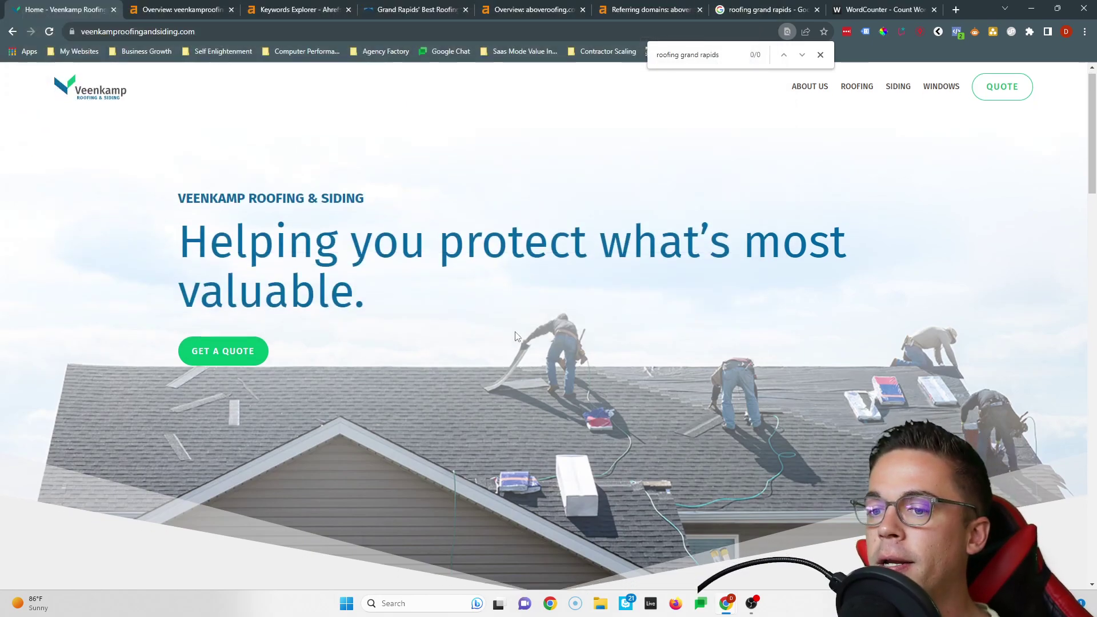
Try saving the roofer photo from the homepage slideshow under the file name roofing grand rapids.
scroll(329, 293, down, 8)
right_click(290, 212)
click(366, 321)
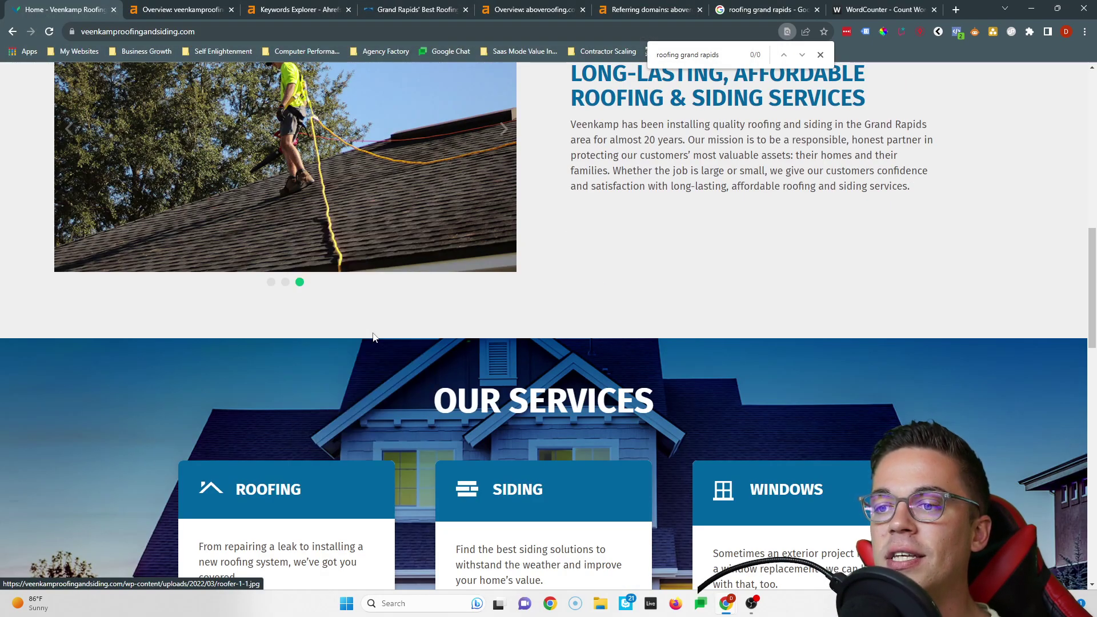
key(ctrl+v)
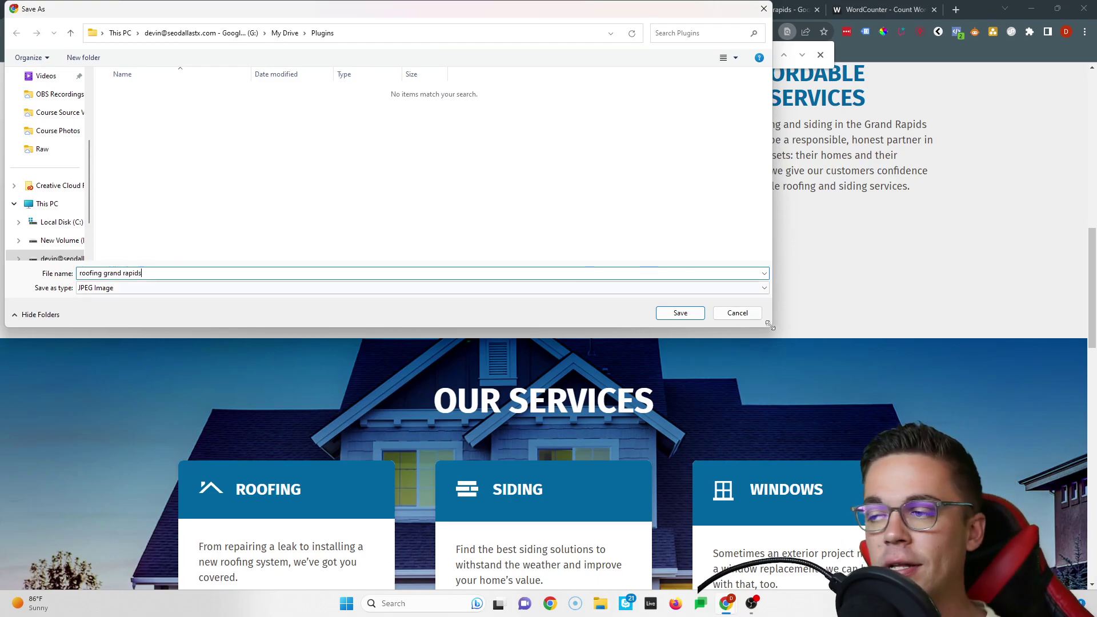
click(737, 313)
Review the Grand Rapids keyword list and compare it with the Veenkamp homepage's roofing and siding services section.
click(297, 10)
scroll(286, 263, down, 4)
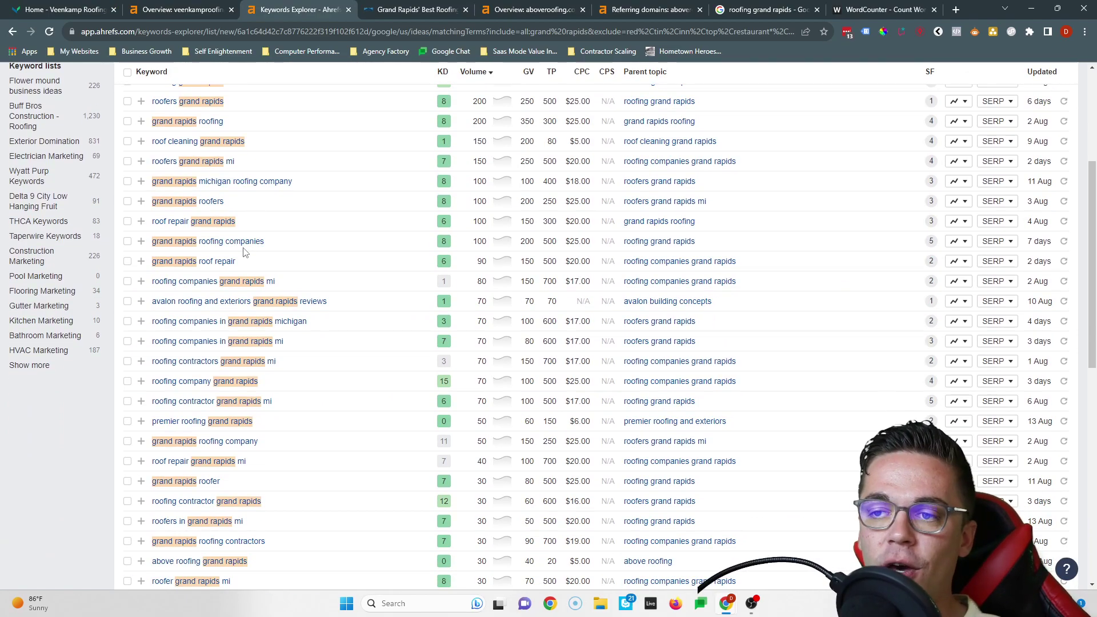
scroll(274, 243, up, 1)
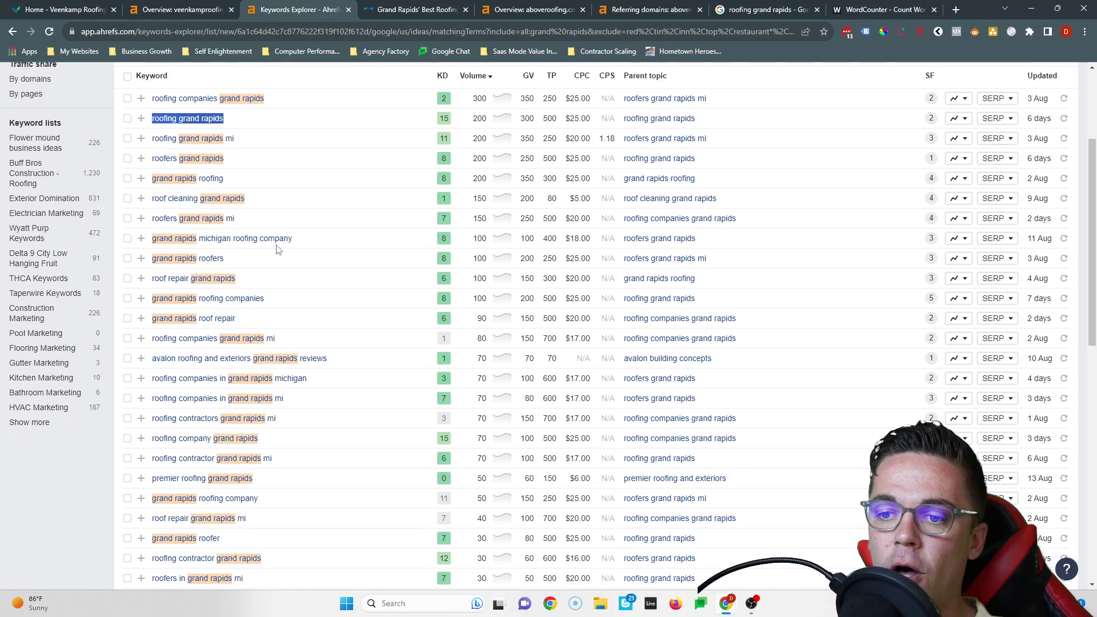
key(ctrl+1)
scroll(263, 229, up, 4)
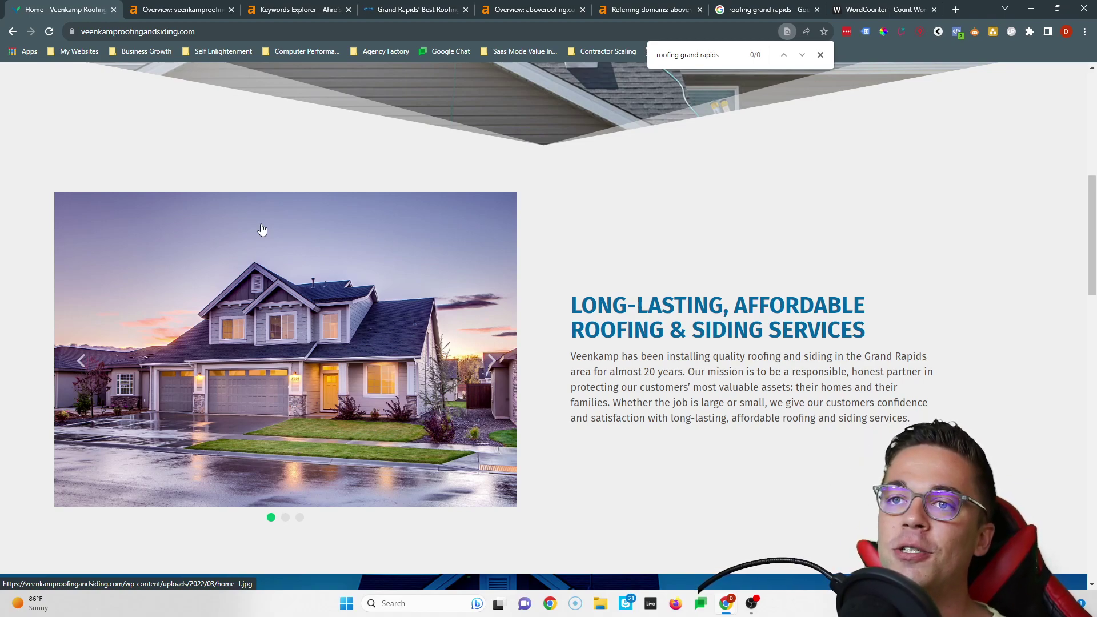
Compare the Ahrefs backlink overviews of veenkamproofingandsiding.com and aboveroofing.com/grand-rapids-roofing/, focusing on referring domains.
click(186, 9)
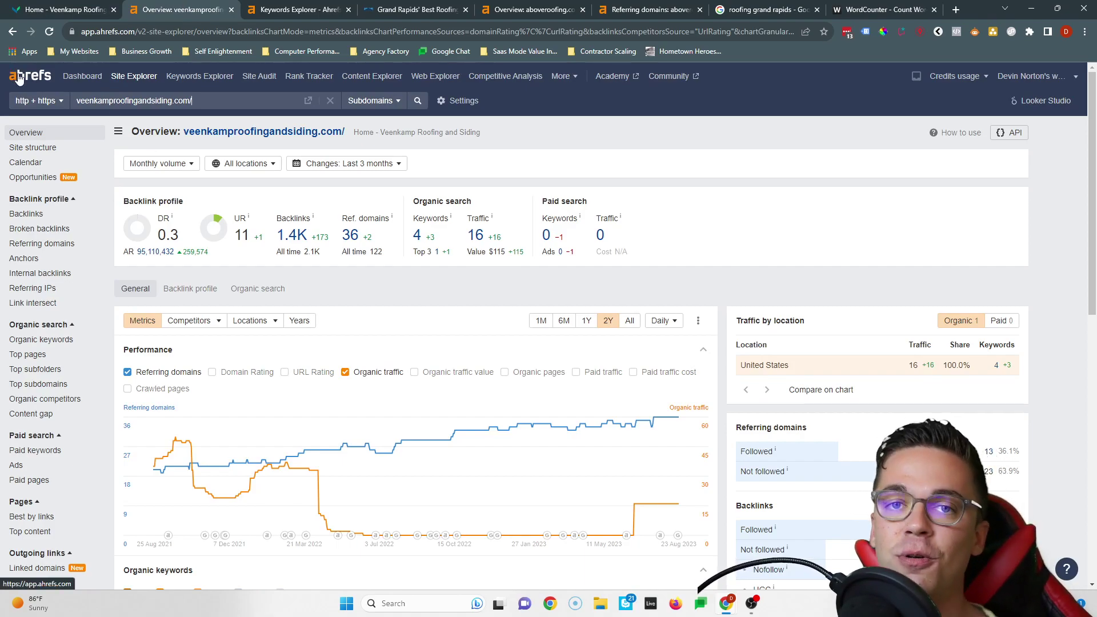
drag(377, 241, 342, 239)
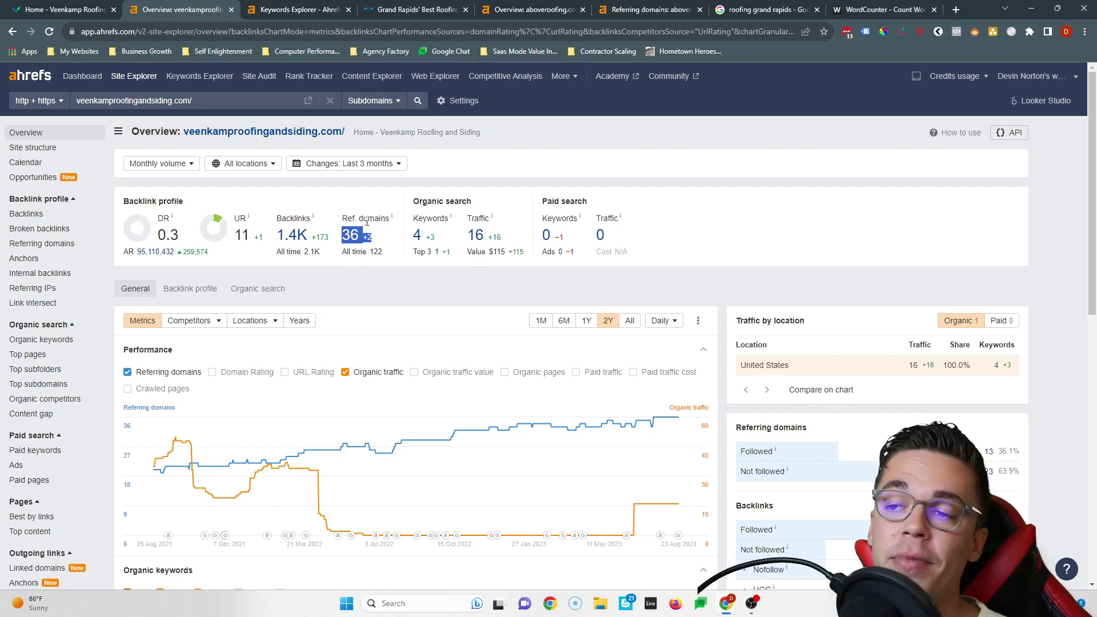
click(526, 6)
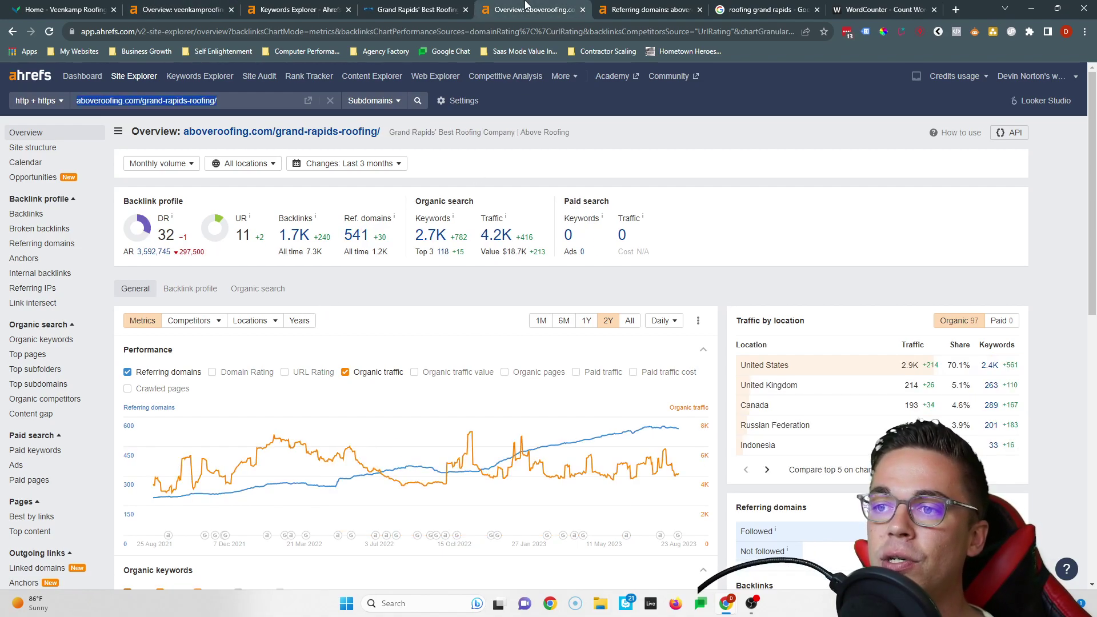
Open the list of domains referring to aboveroofing.com/grand-rapids-roofing/ in a new tab, closing the previous copy.
click(699, 10)
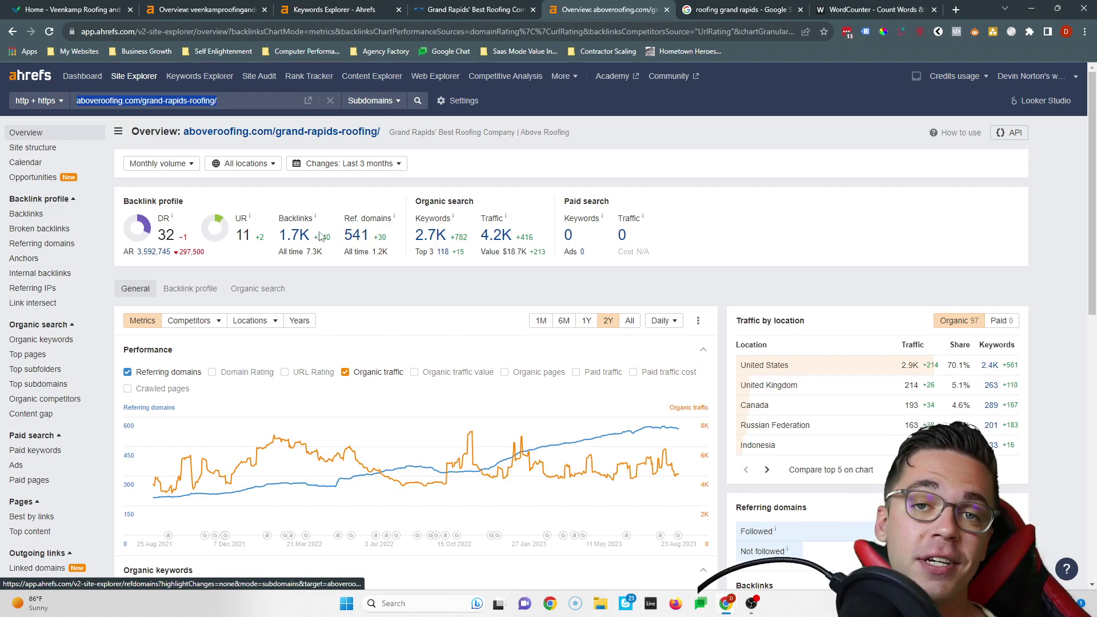
triple_click(379, 238)
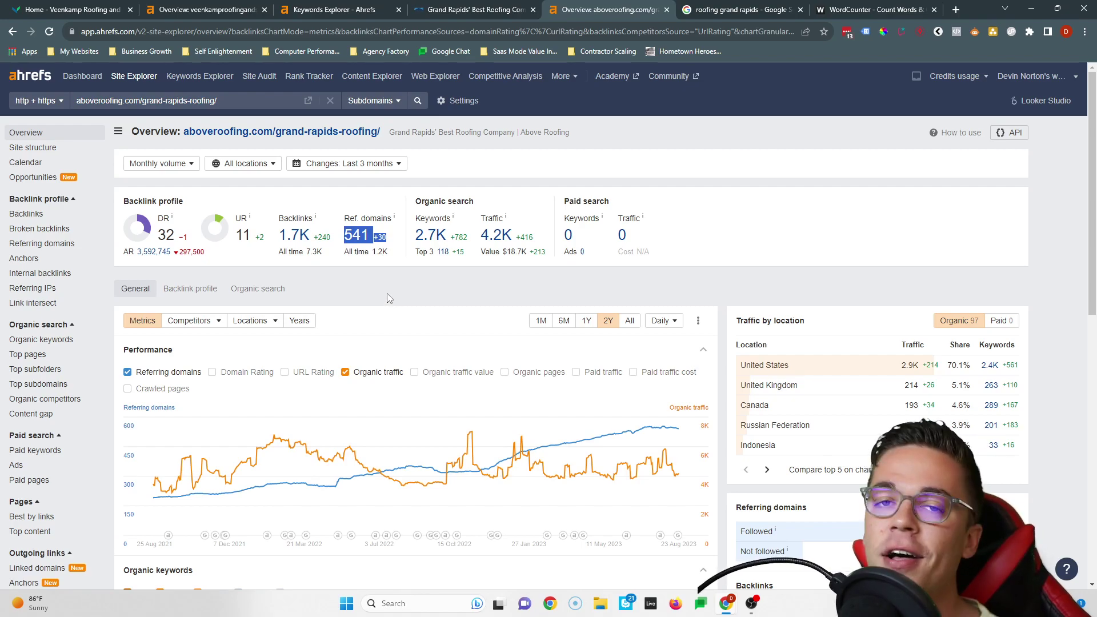
right_click(351, 235)
click(375, 243)
click(661, 7)
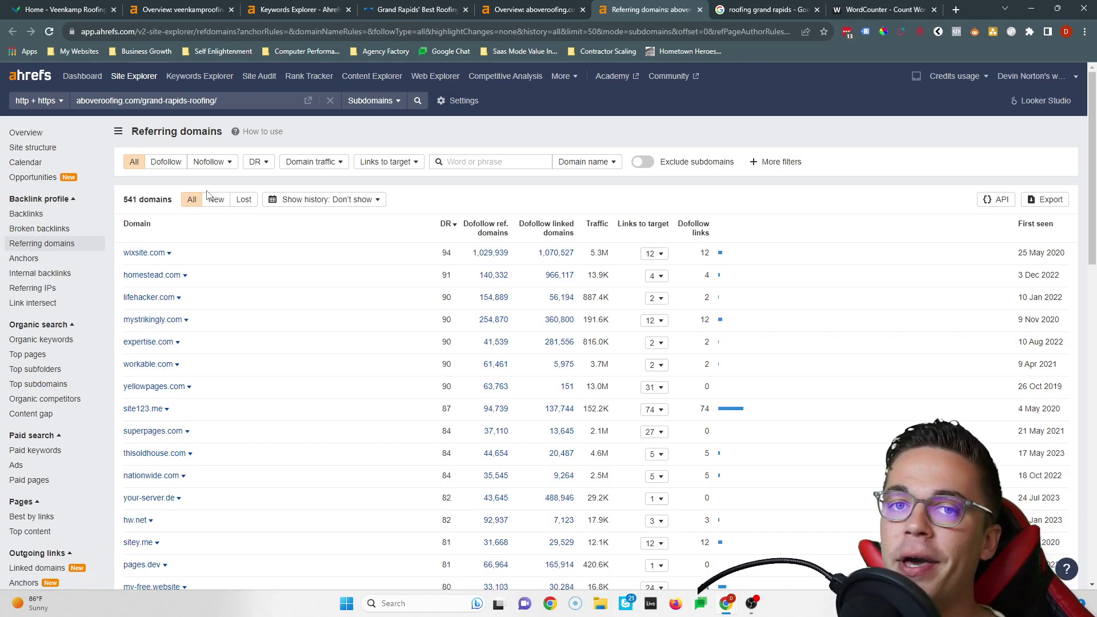
Open the referring domains expertise.com, yellowpages.com and superpages.com from the list in separate tabs.
right_click(146, 279)
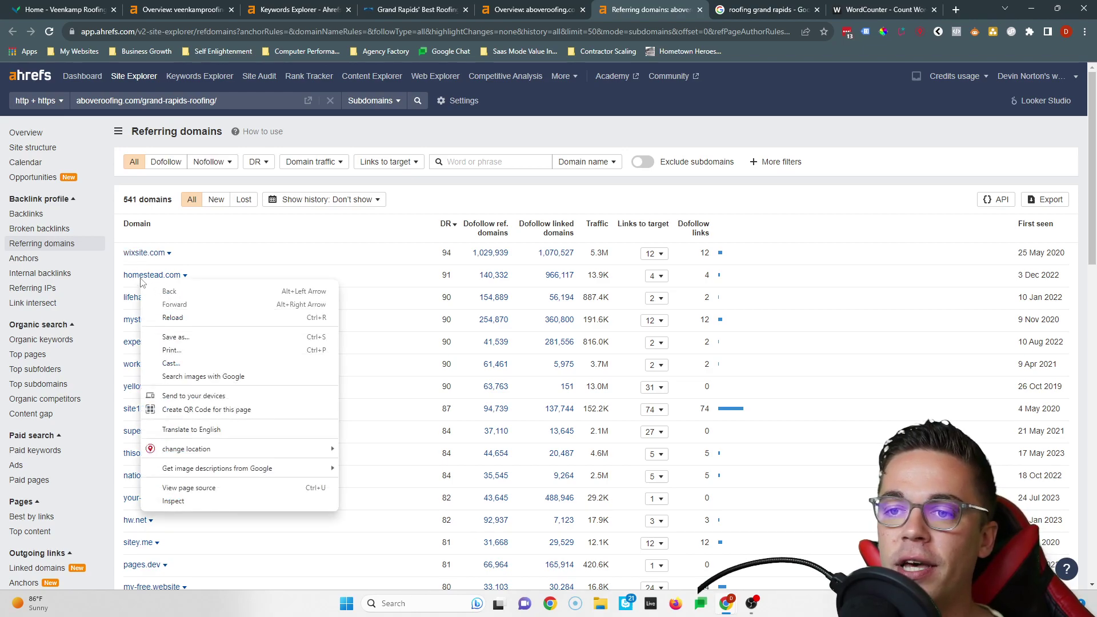
click(106, 337)
right_click(146, 343)
click(172, 352)
right_click(151, 388)
click(200, 399)
right_click(152, 434)
click(183, 445)
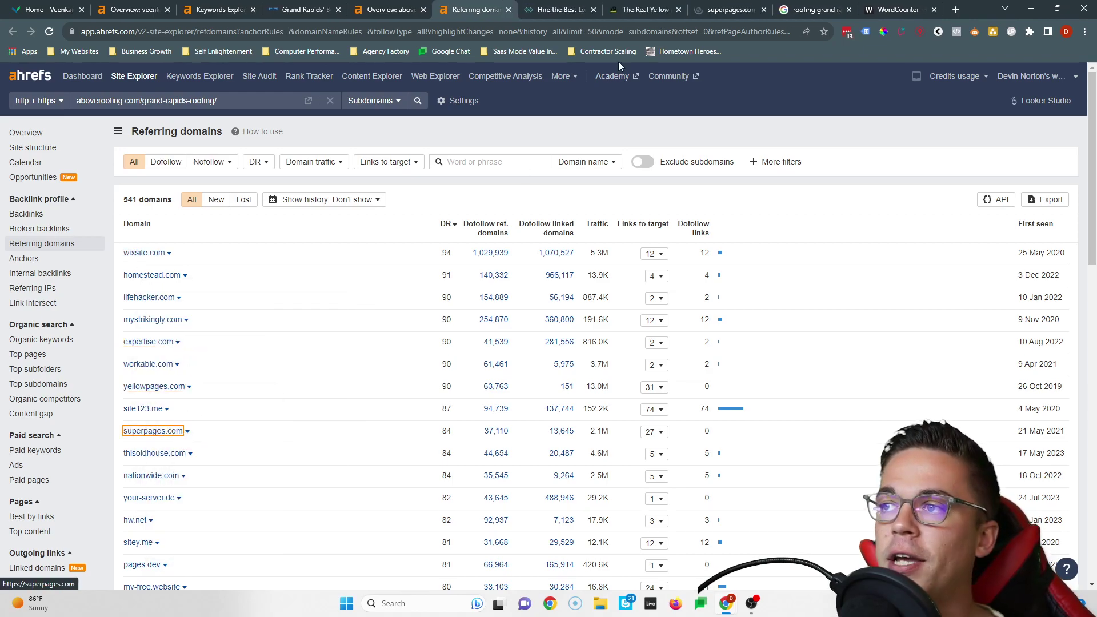
Look over the Expertise, Yellow Pages and Superpages homepages as example directories, and close their tabs.
click(544, 8)
click(644, 9)
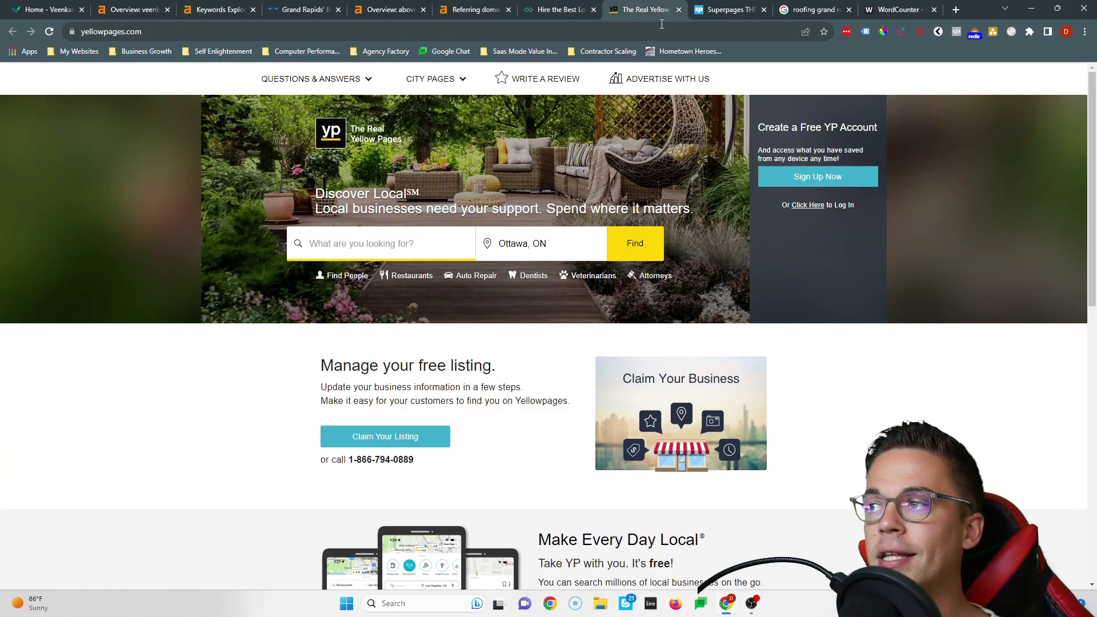
click(724, 10)
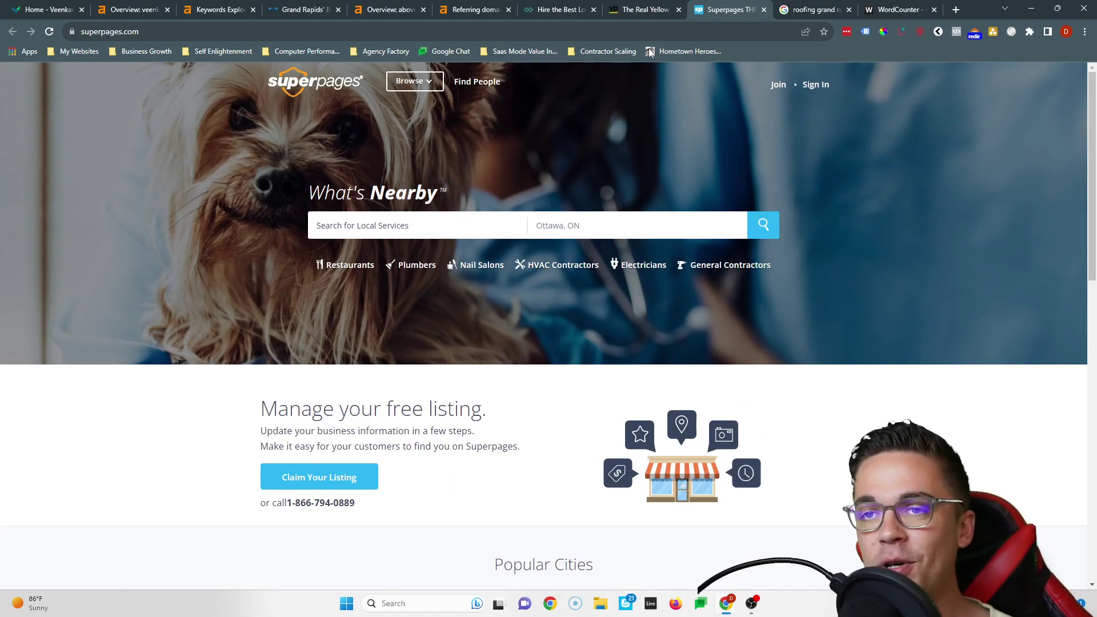
click(594, 10)
click(593, 11)
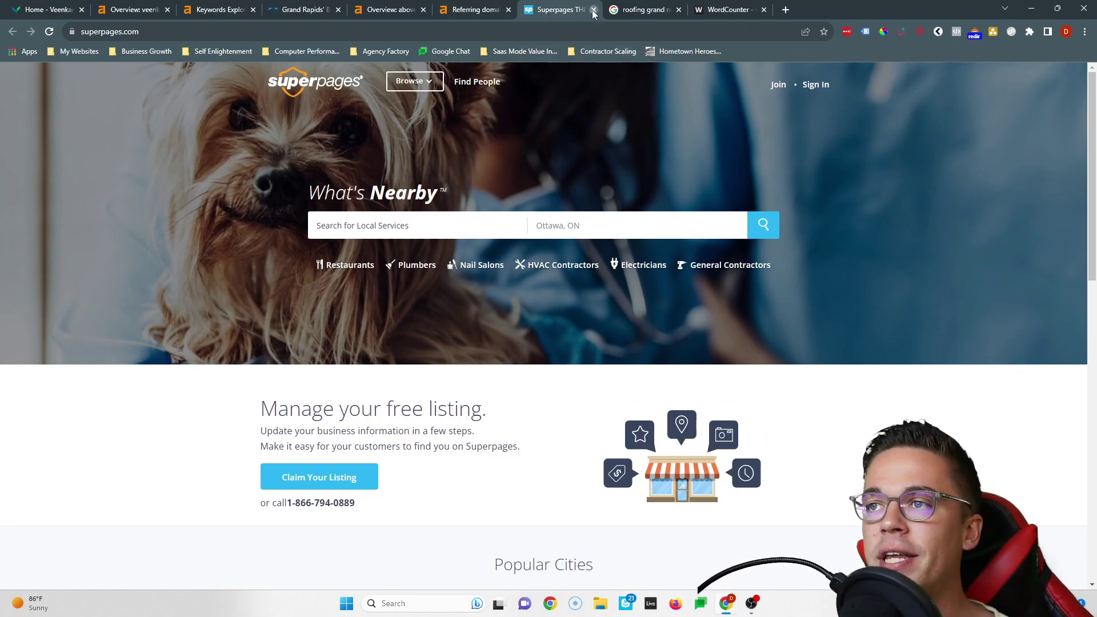
click(593, 9)
Review the Google results for roofing grand rapids, from Above Roofing's organic listing up to the Businesses map listings.
click(386, 9)
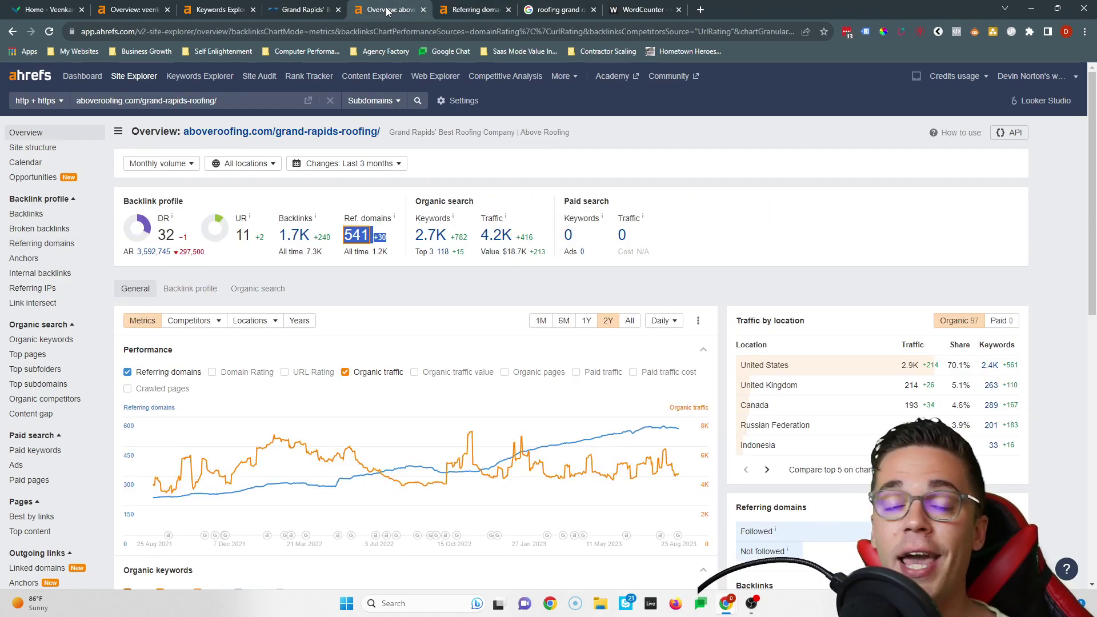
click(559, 10)
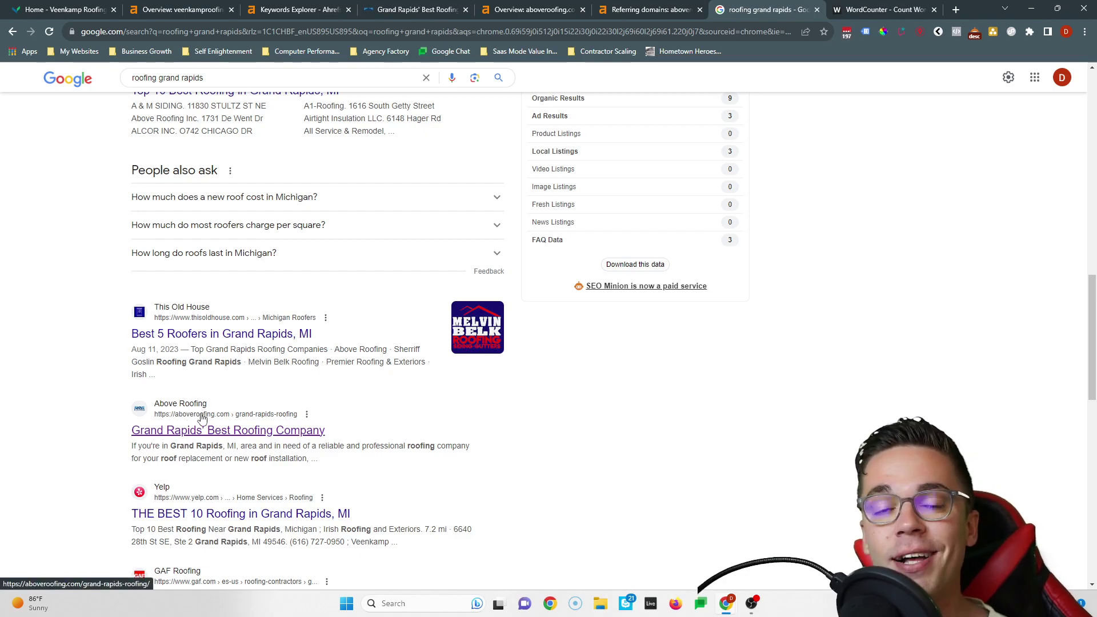
scroll(196, 412, up, 7)
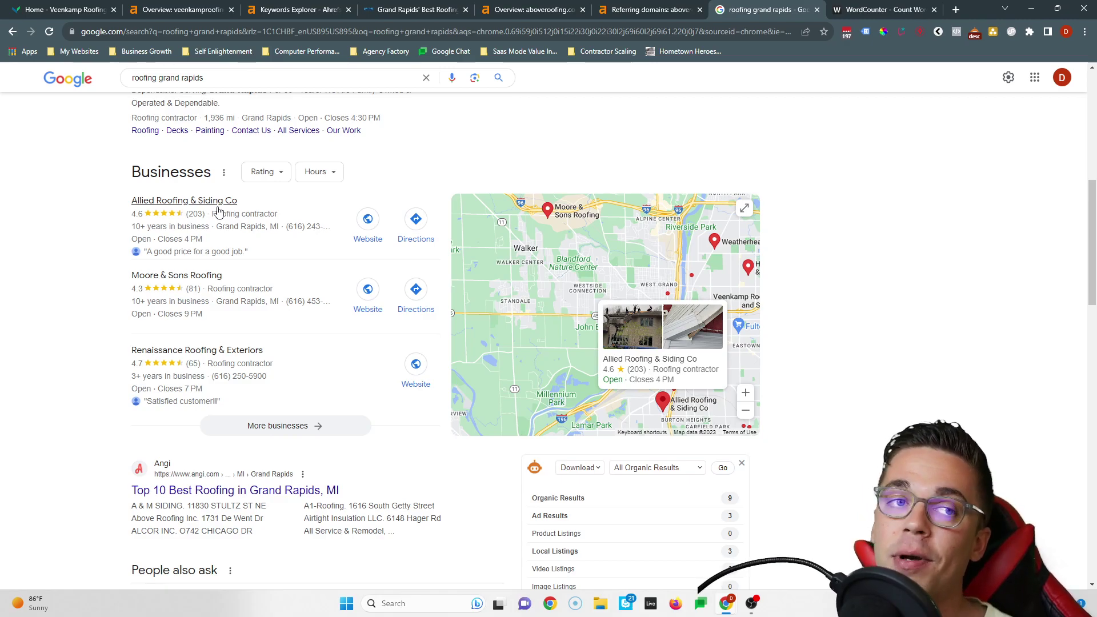
Revisit the top of the Veenkamp homepage, highlight the page search term roofing grand rapids, and dismiss the search.
click(67, 9)
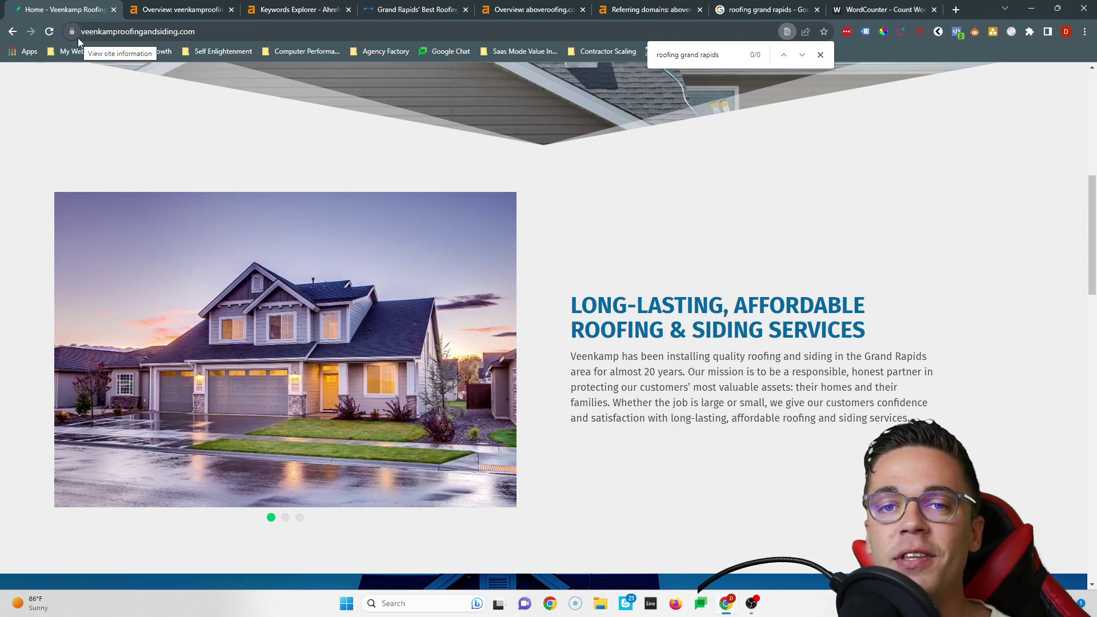
scroll(227, 233, up, 8)
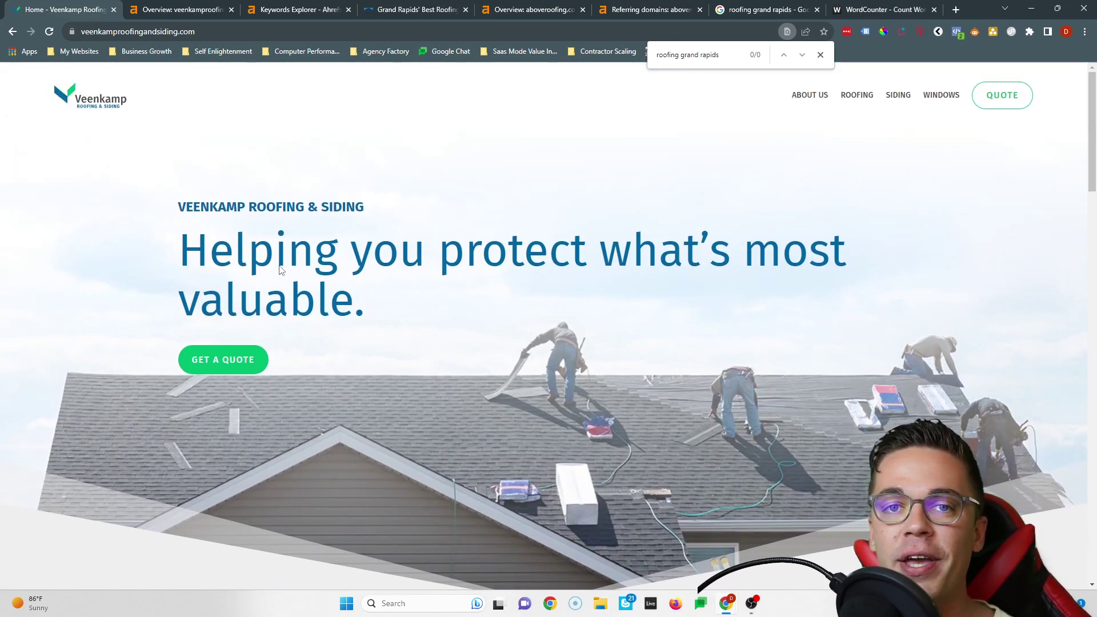
double_click(667, 60)
drag(666, 59, 720, 57)
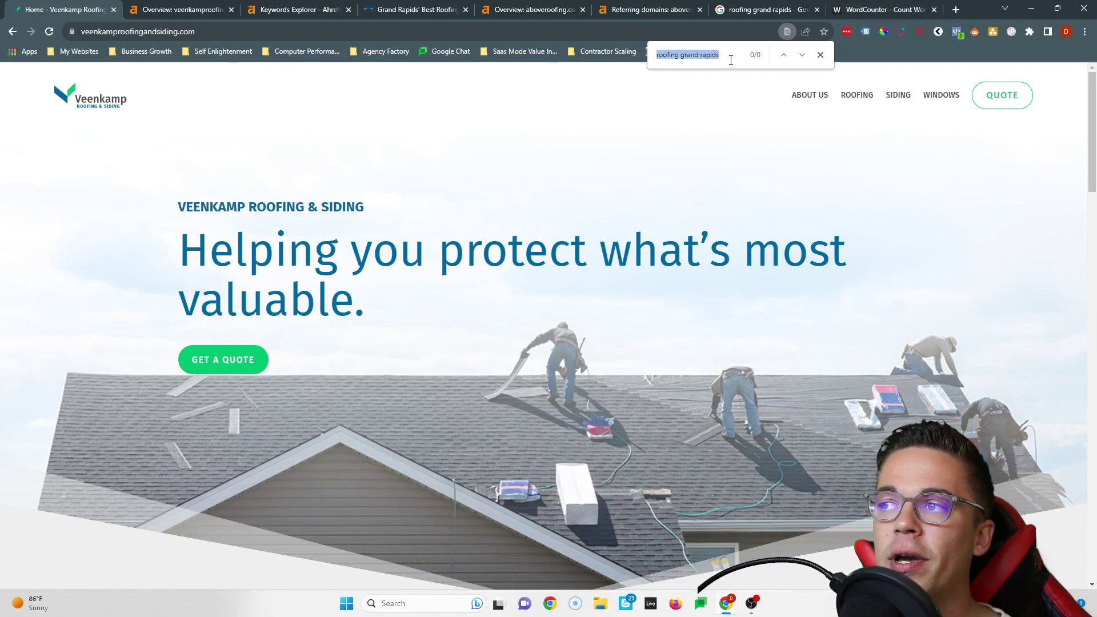
click(821, 55)
Compare both sites' Ahrefs overviews with the Google Businesses listings, highlighting Allied Roofing & Siding Co, and return to the Veenkamp homepage.
click(538, 10)
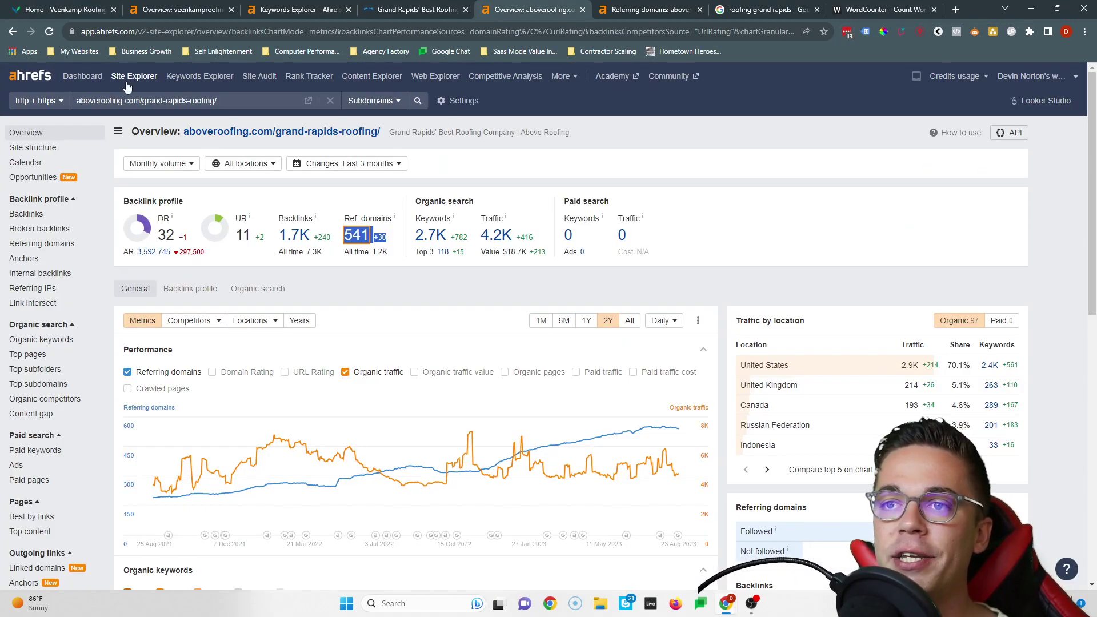
click(169, 8)
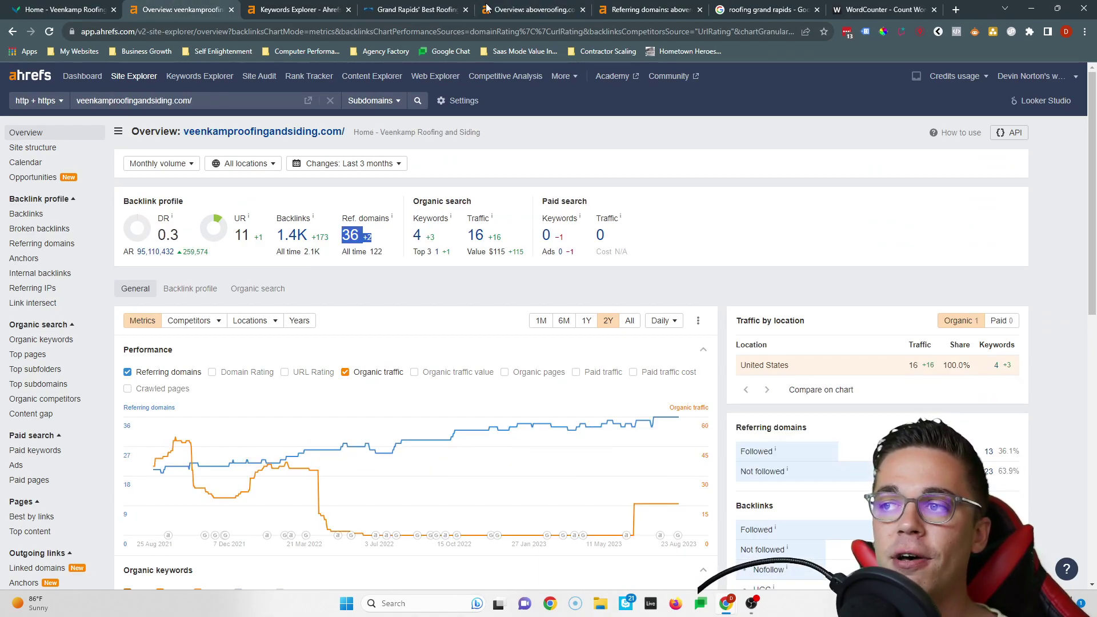
click(781, 5)
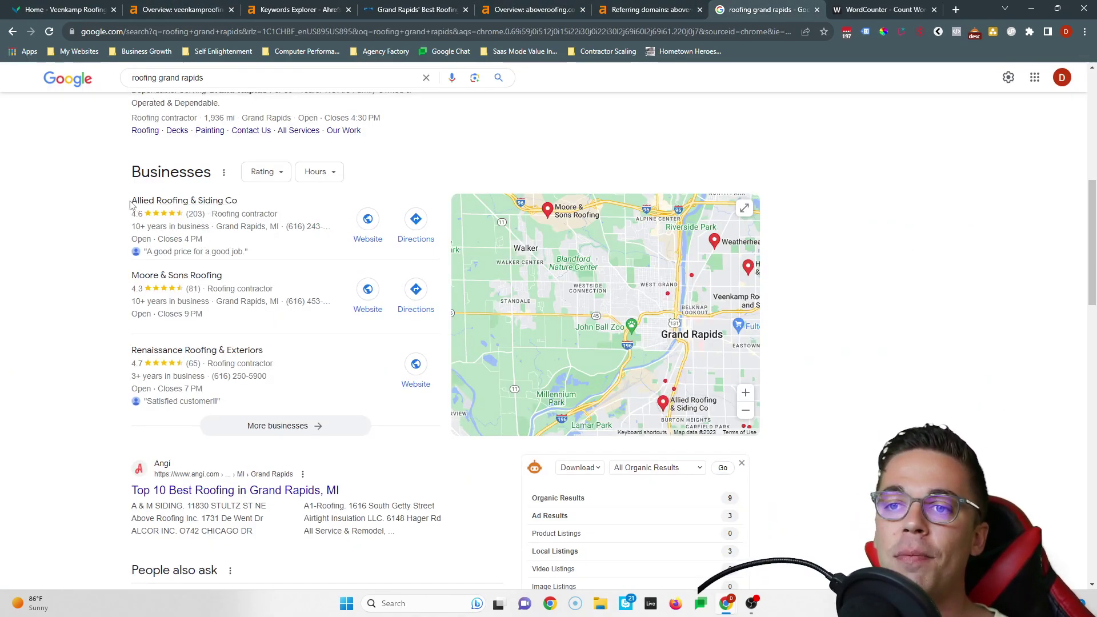
drag(125, 201, 269, 208)
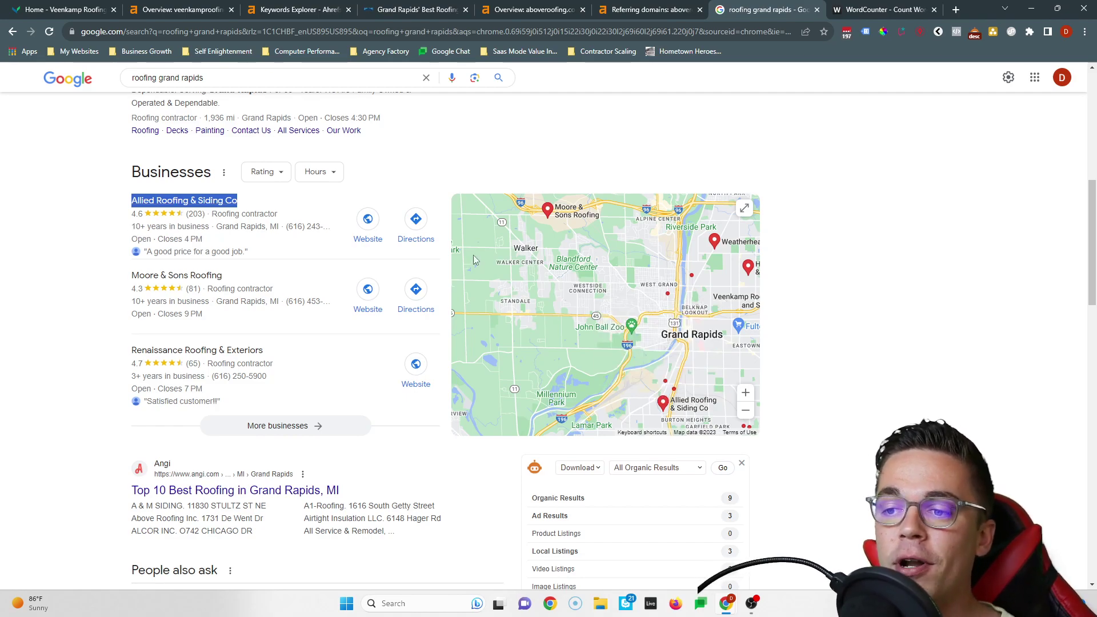
scroll(402, 362, down, 1)
scroll(324, 398, up, 1)
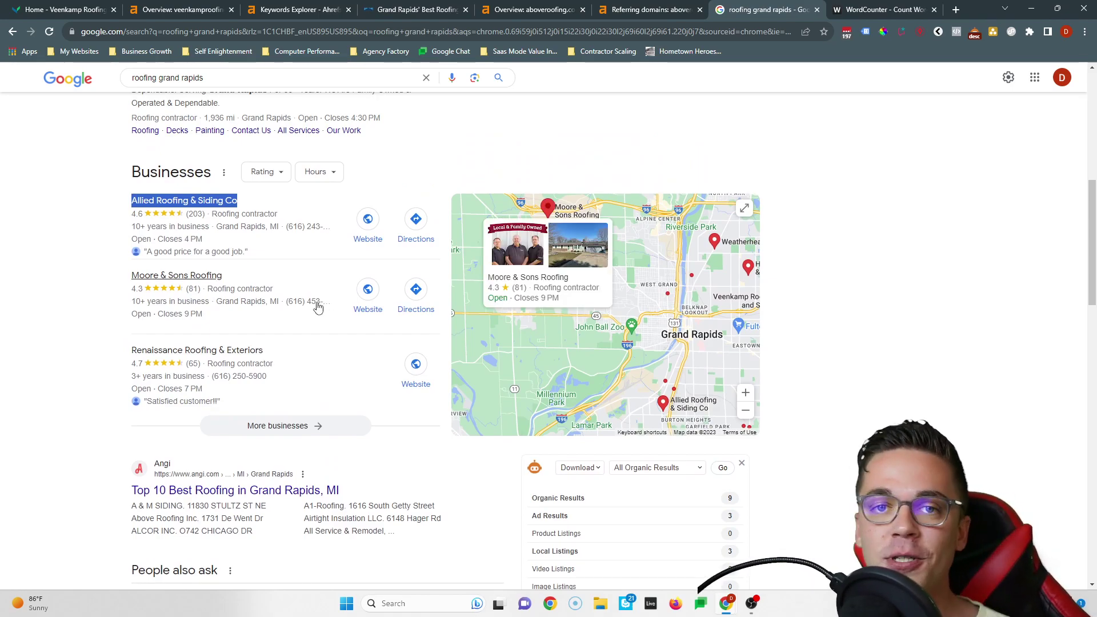
click(74, 7)
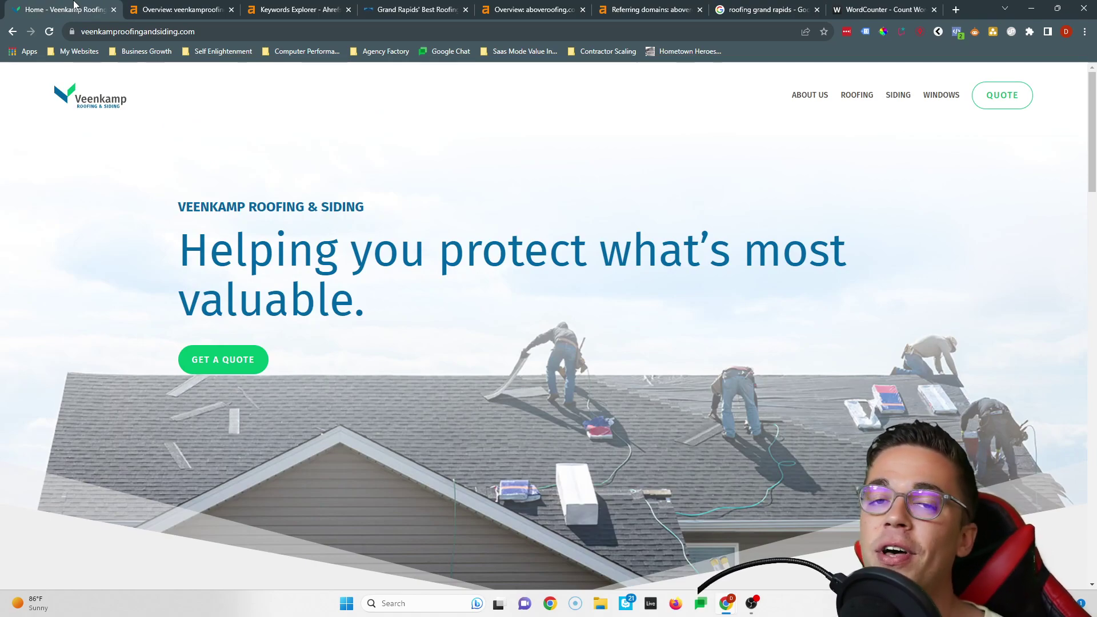